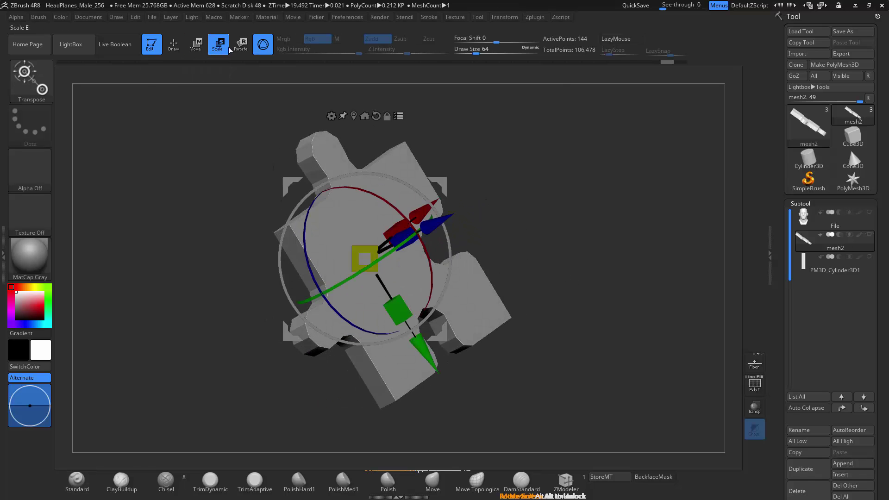
- Move the puzzle piece with the Gizmo 3D arrows and scale it uniformly from the gizmo's center
key(r)
drag(542, 254, 510, 261)
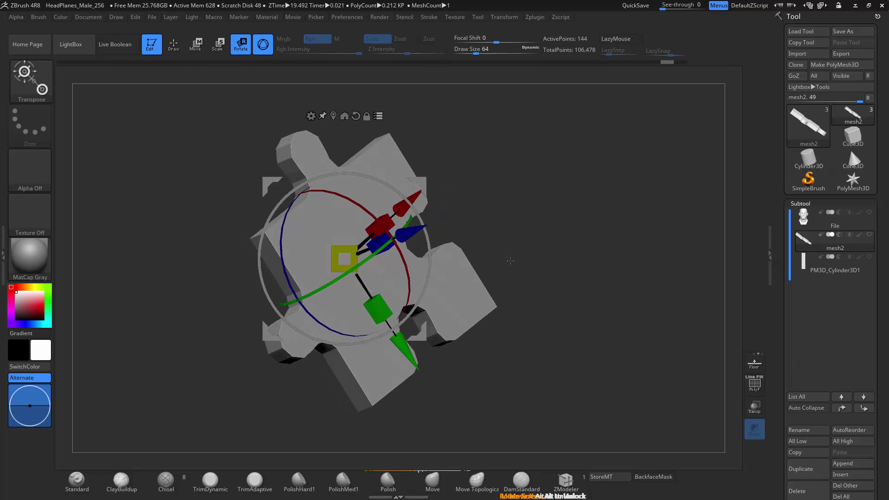
mouse_move(409, 203)
mouse_down()
mouse_move(429, 186)
mouse_move(411, 202)
mouse_up()
drag(410, 232, 421, 227)
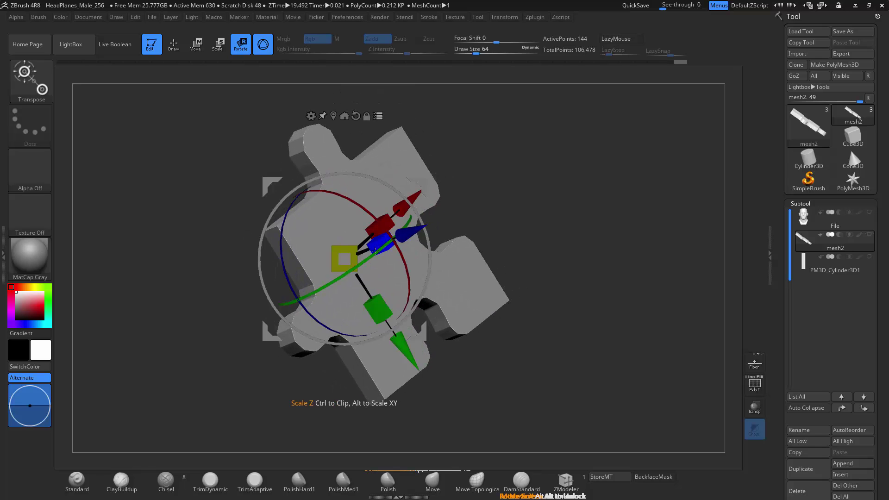
drag(348, 258, 383, 225)
- Rotate the puzzle piece about the gizmo's Z and X axes and shift it toward the upper right
drag(549, 229, 483, 246)
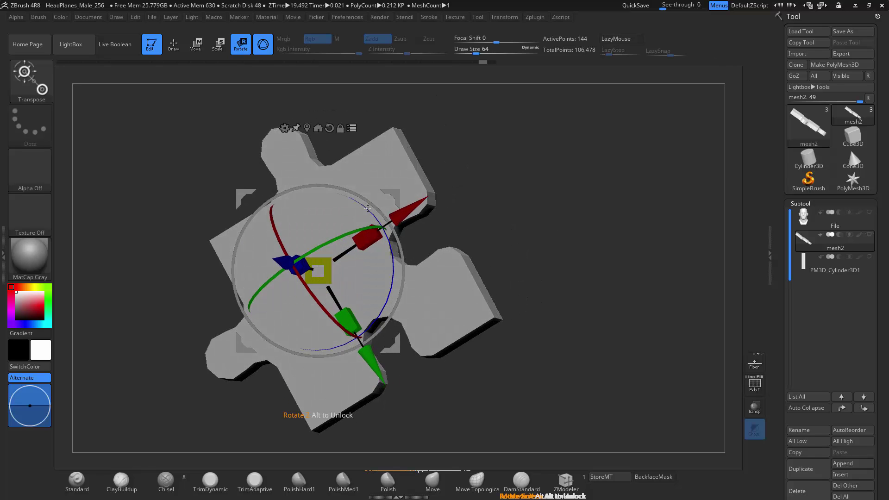
drag(377, 208, 391, 227)
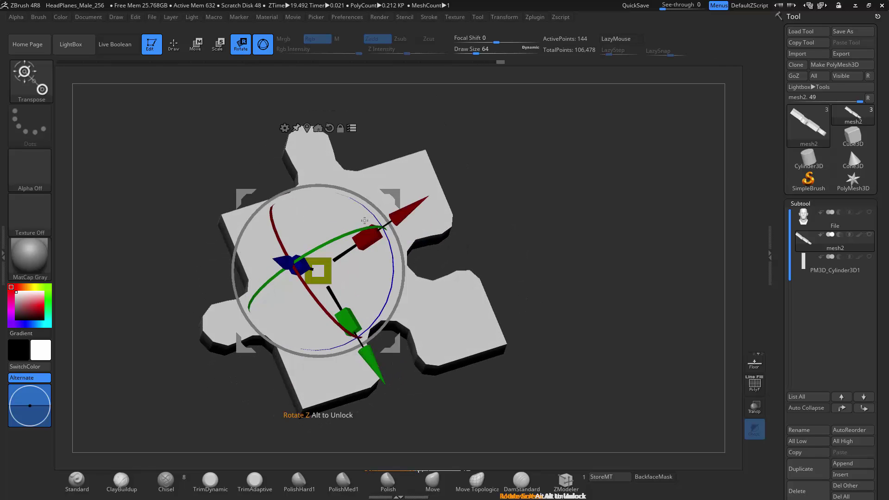
drag(275, 215, 281, 238)
drag(384, 190, 439, 178)
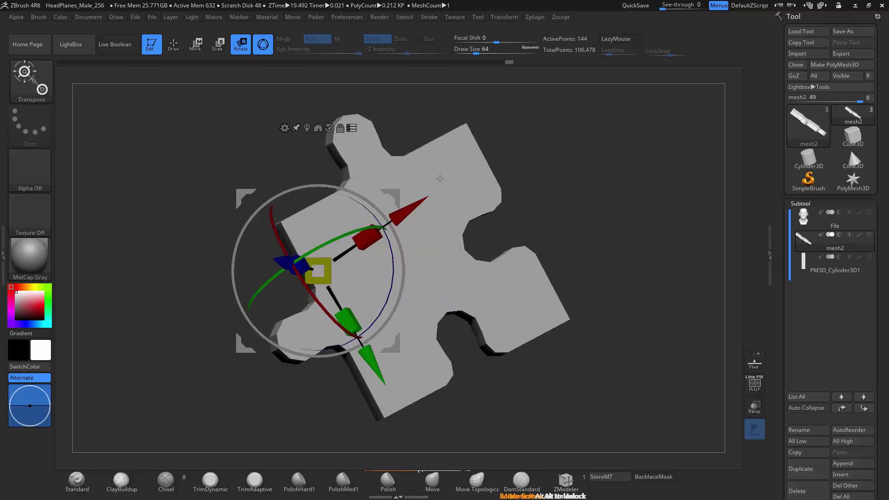
- Replace the Gizmo 3D with the transpose line, draw a line from the piece's middle to its notch, and restore the gizmo
click(264, 49)
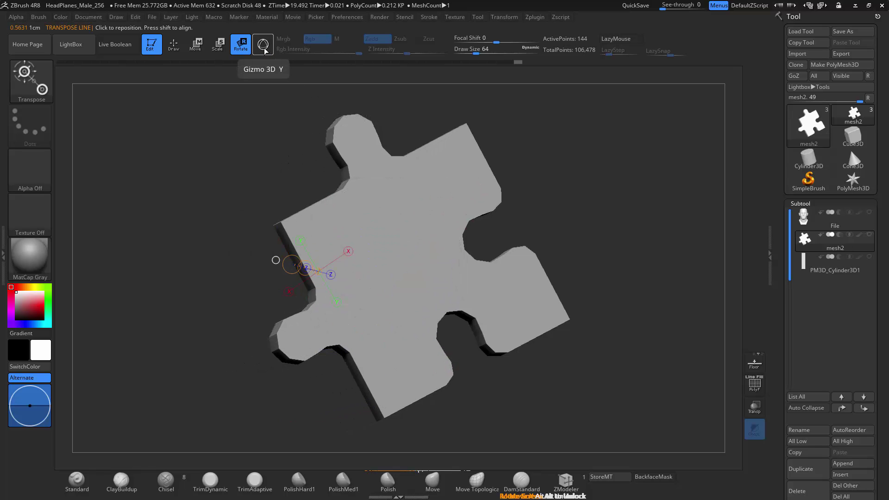
drag(453, 166, 379, 210)
drag(382, 256, 436, 338)
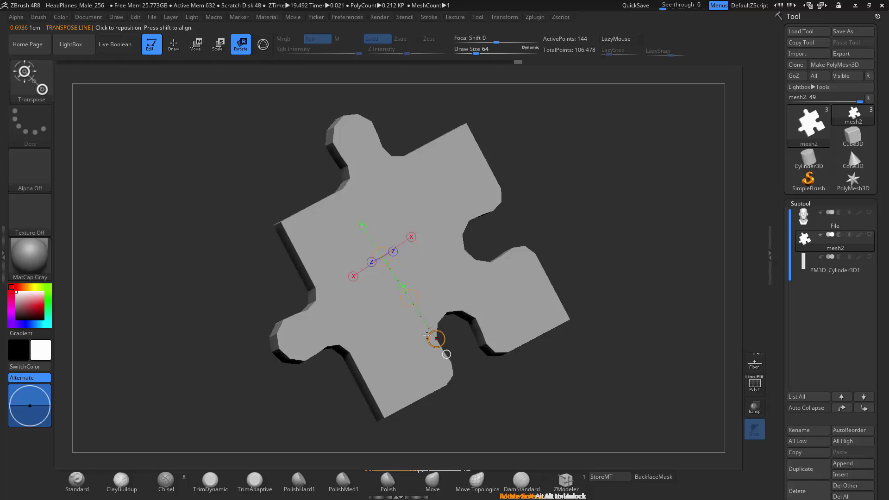
click(264, 48)
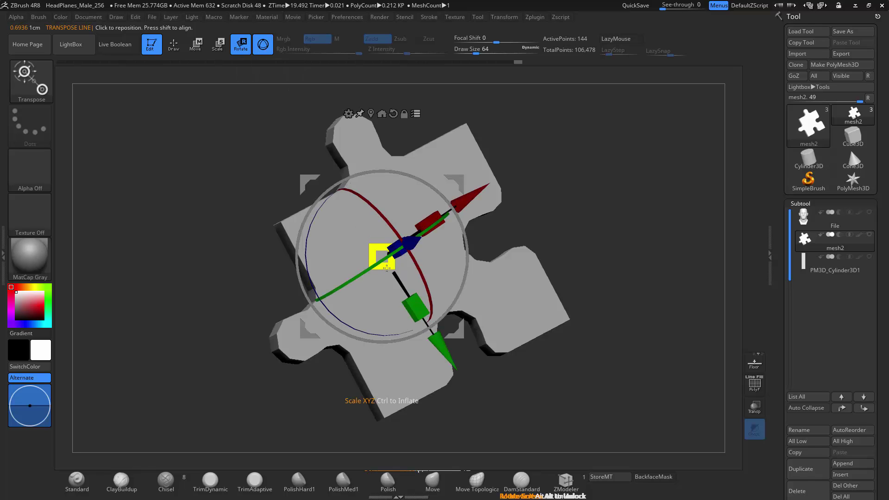
- Reposition the gizmo at several points on the puzzle piece, trial-move the piece along X and undo that move
alt+drag(383, 135, 379, 183)
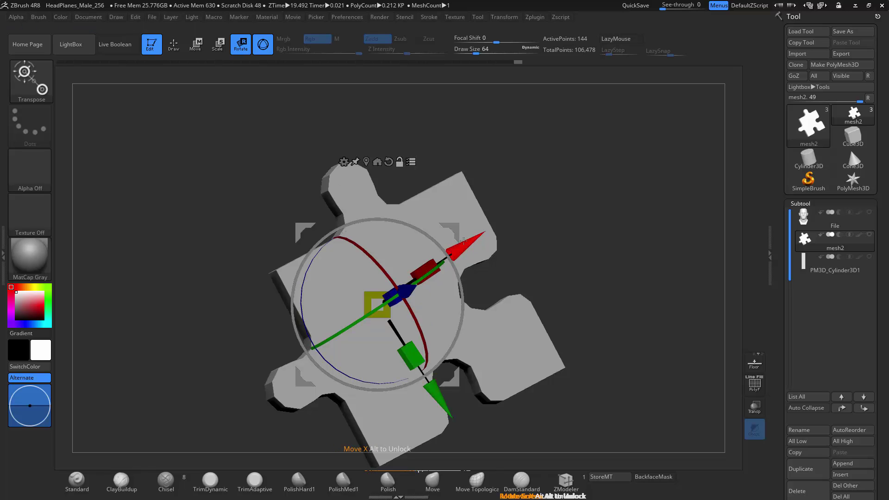
alt+click(454, 190)
alt+click(332, 321)
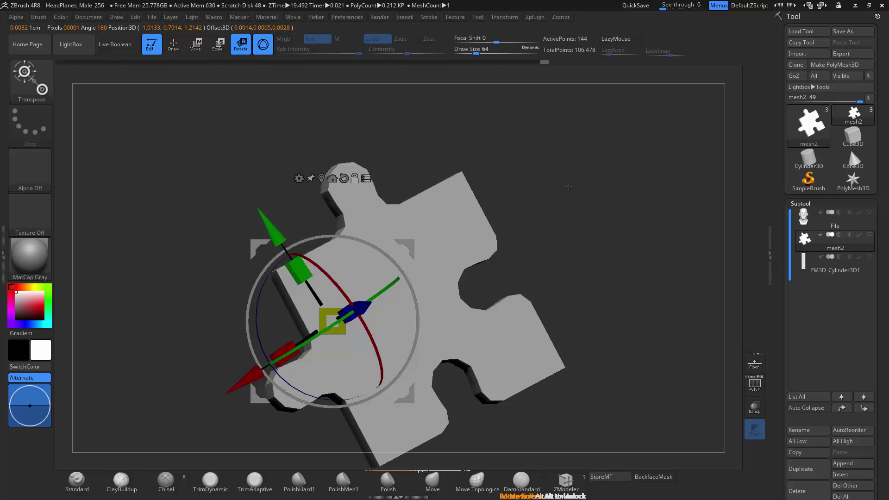
alt+click(441, 206)
alt+click(382, 339)
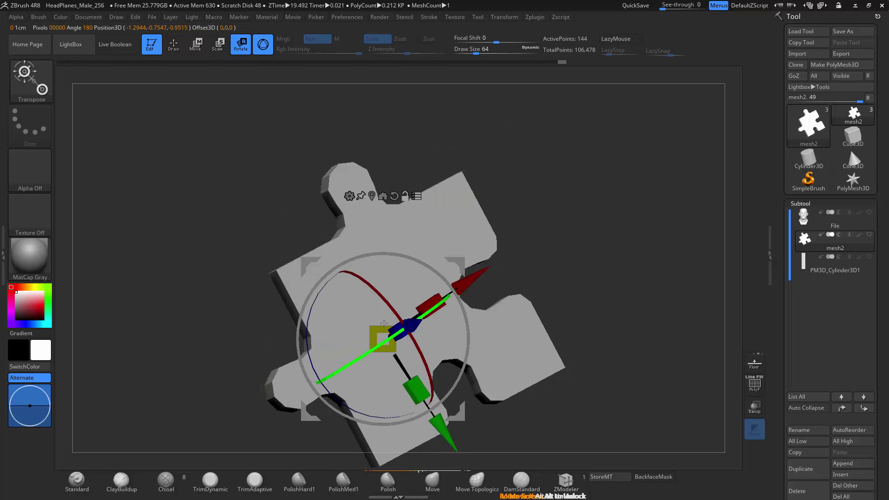
alt+click(450, 223)
drag(371, 281, 340, 302)
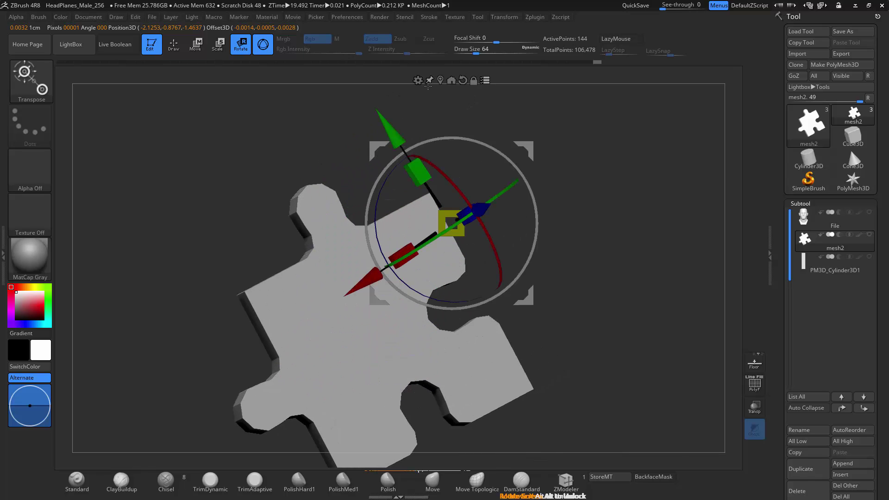
key(ctrl+z)
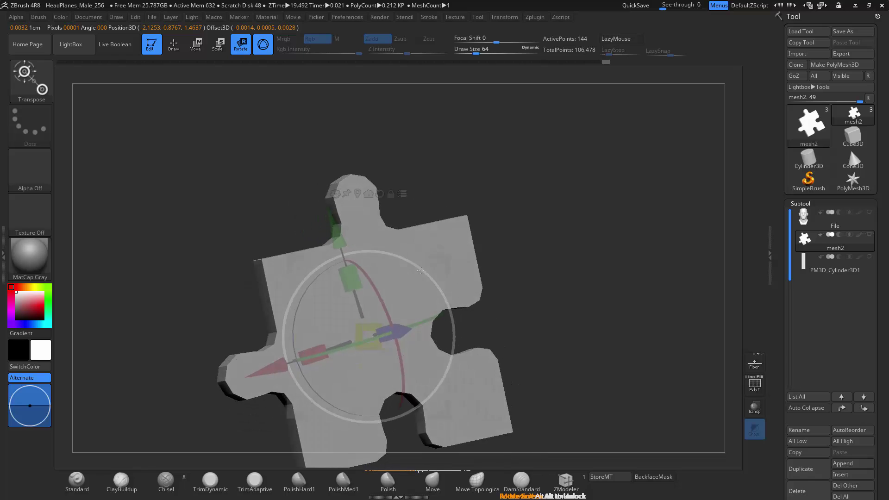
- Place the gizmo at the puzzle piece's upper-left corner and scale the piece up slightly from that corner
drag(420, 270, 427, 275)
alt+drag(513, 266, 538, 198)
alt+drag(465, 192, 367, 107)
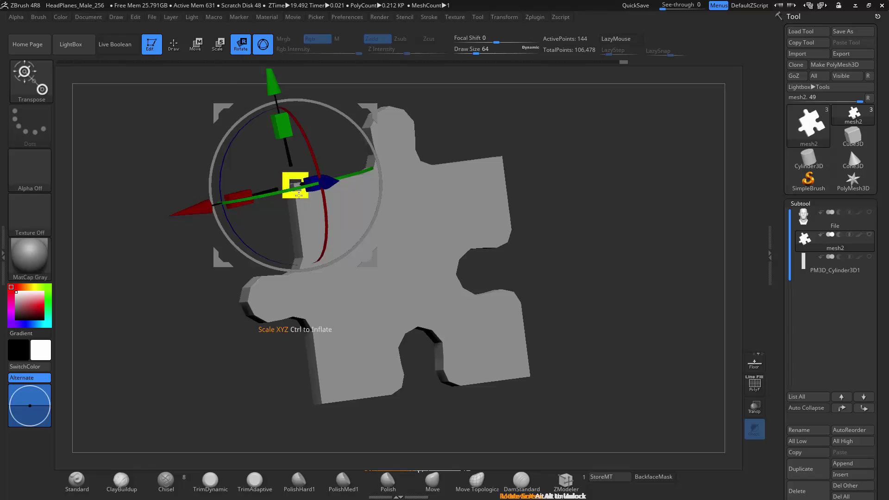
mouse_move(295, 185)
mouse_down()
mouse_move(348, 234)
mouse_move(305, 195)
mouse_up()
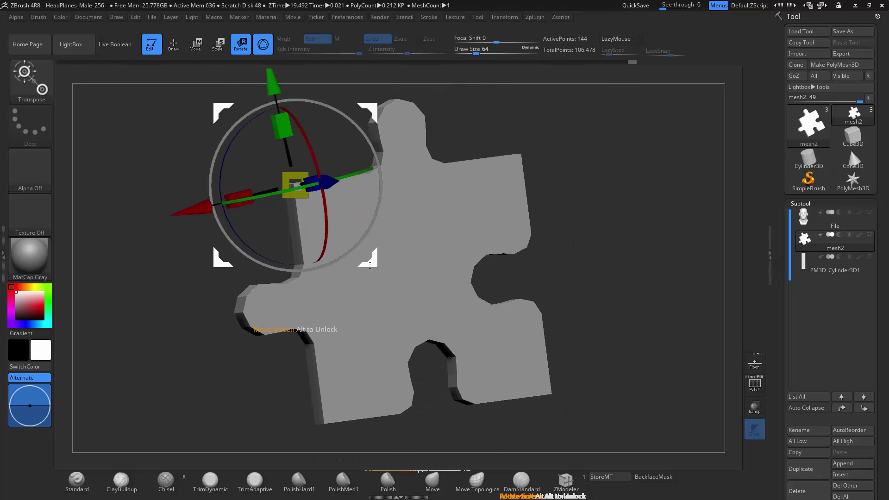
- Reposition the unlocked gizmo independently of the mesh, placing it near the middle of the puzzle piece
alt+drag(368, 264, 591, 235)
mouse_move(518, 157)
mouse_down()
mouse_move(558, 194)
mouse_move(504, 145)
mouse_up()
alt+drag(443, 231, 362, 326)
mouse_move(398, 271)
mouse_down()
mouse_move(468, 258)
mouse_move(326, 297)
mouse_move(401, 281)
mouse_up()
drag(438, 253, 457, 247)
drag(447, 194, 448, 241)
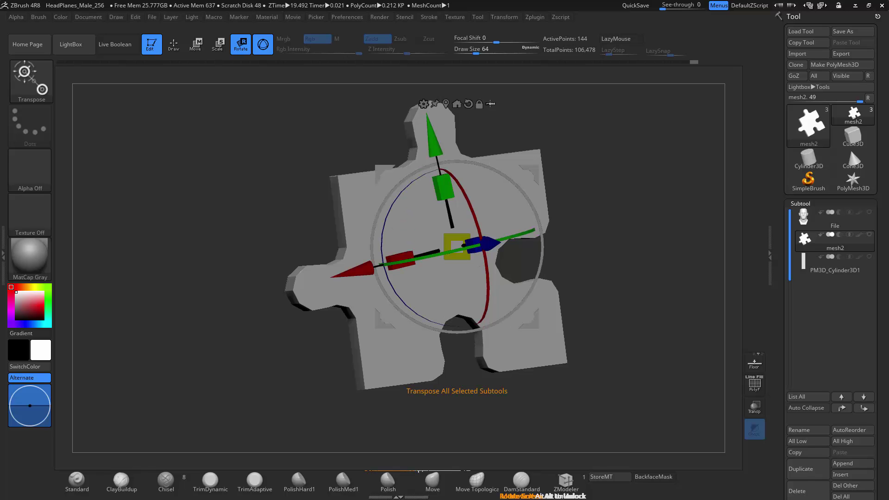
- With the head subtool shown, rotate the puzzle piece, toggle Transpose All Selected Subtools, undo the second rotation and hide the head
click(870, 213)
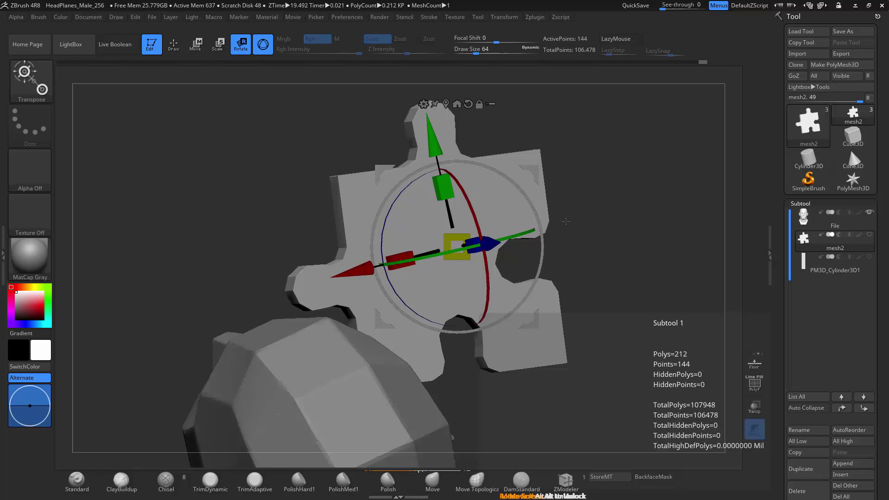
drag(444, 250, 557, 224)
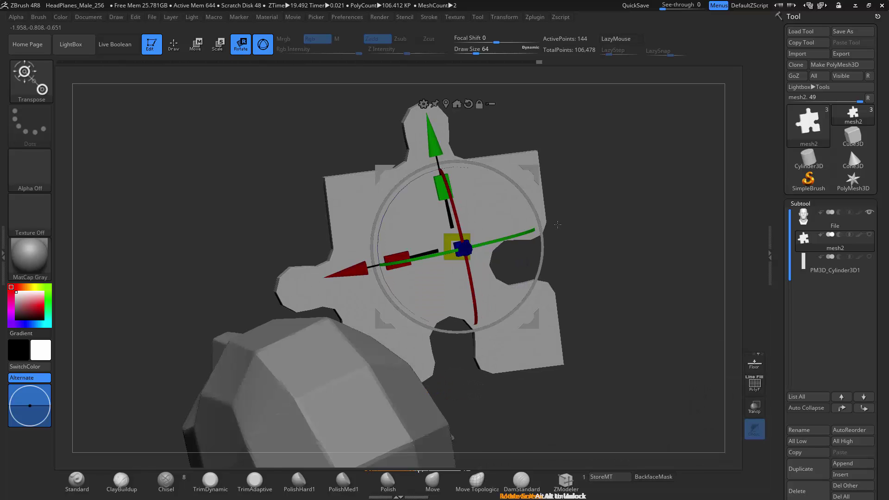
click(490, 103)
drag(504, 239, 533, 233)
key(ctrl+z)
click(869, 212)
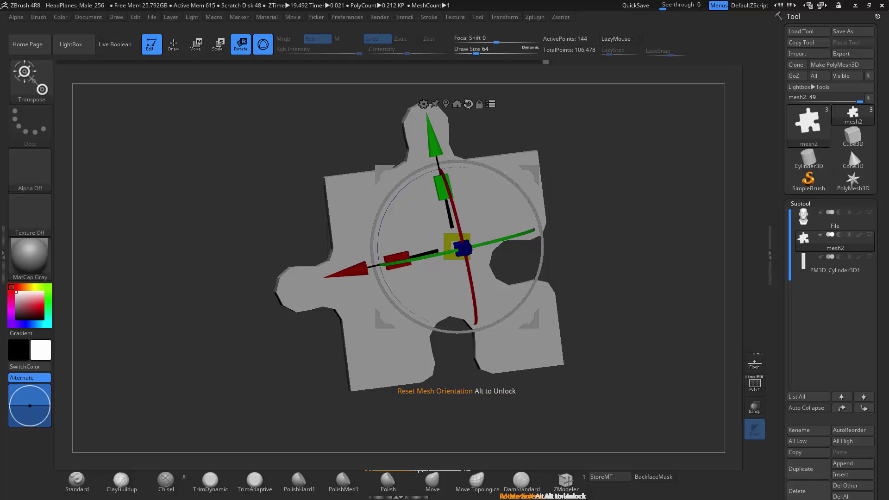
- Apply Reset Mesh Orientation to the gizmo and send the puzzle piece to the origin with Mesh To Axis
click(468, 103)
alt+drag(611, 294, 571, 185)
alt+drag(470, 75, 471, 154)
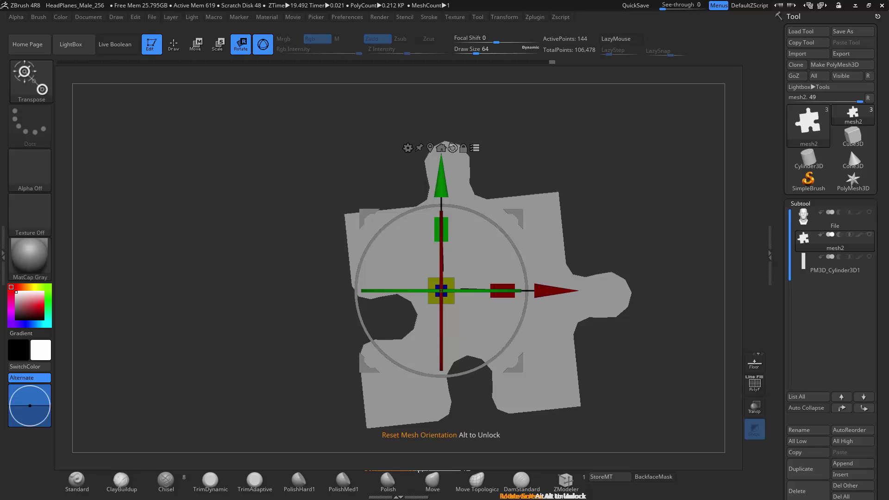
click(441, 149)
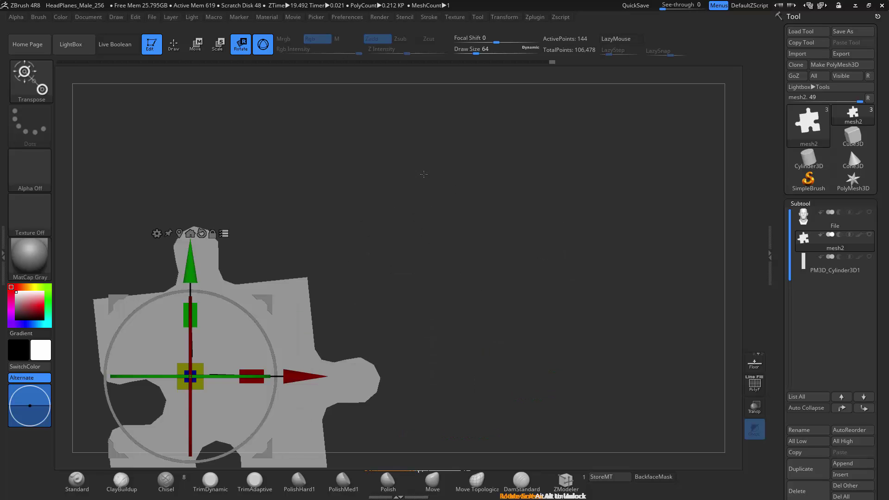
alt+drag(625, 312, 713, 270)
- Preview the puzzle piece's polyframe, switch it off and turn on the floor grid
click(755, 383)
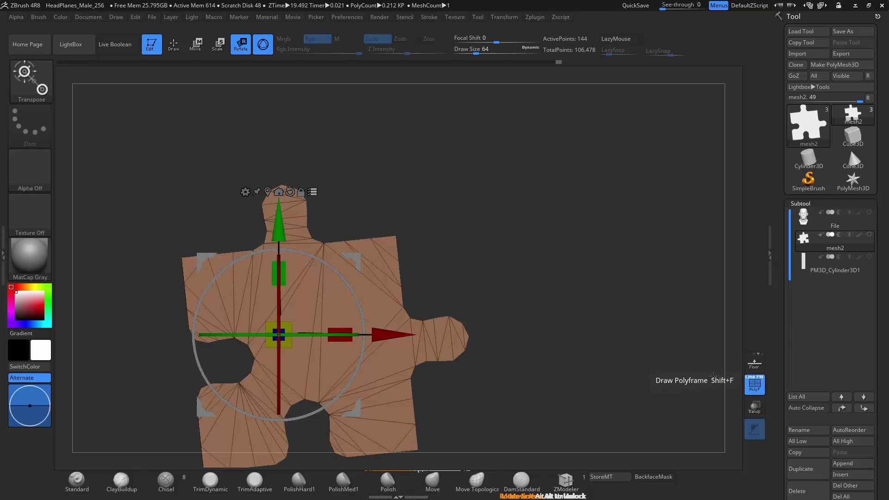
click(754, 383)
alt+drag(610, 355, 470, 309)
drag(469, 309, 611, 359)
click(754, 364)
drag(565, 341, 548, 361)
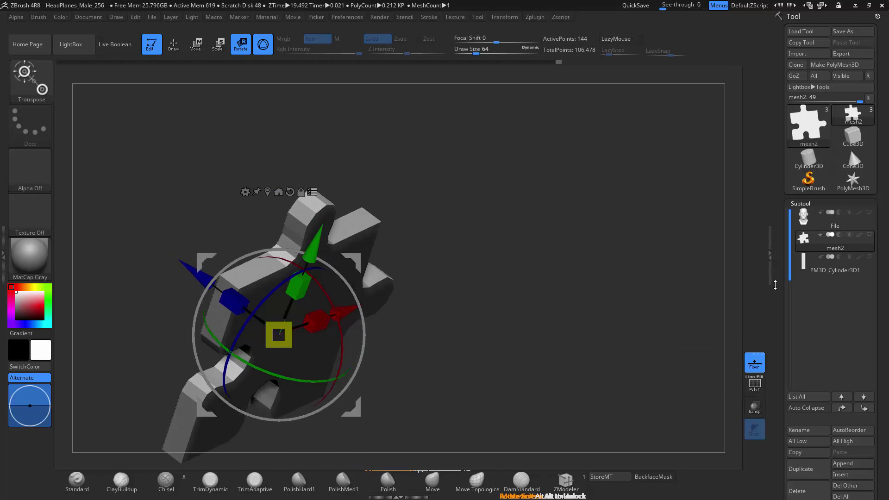
- Check the gizmo on the File head subtool and return to the mesh2 subtool in front view
click(822, 225)
alt+drag(587, 304, 490, 359)
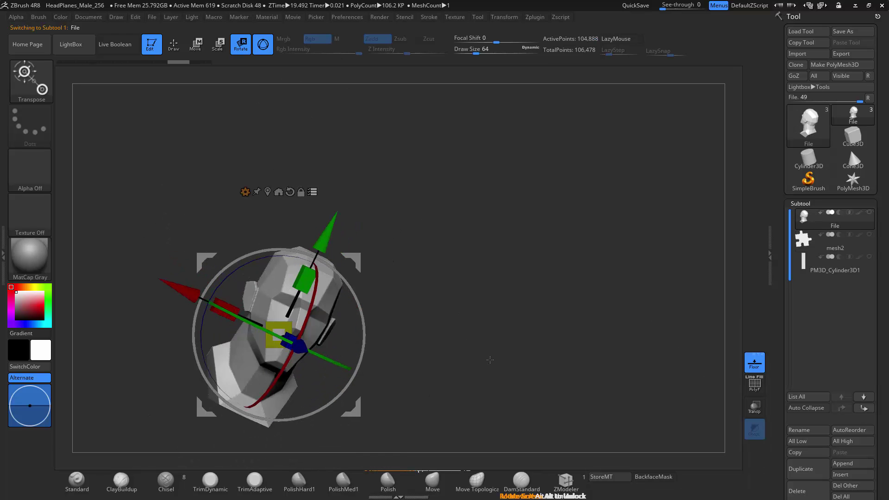
click(842, 242)
drag(507, 300, 440, 282)
alt+drag(413, 212, 548, 131)
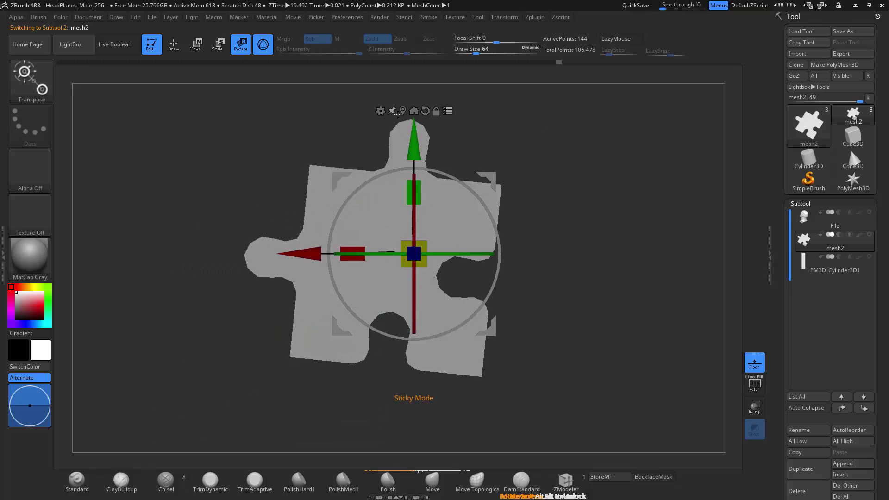
- Center the gizmo on the piece, mask all but its upper-right area and recenter the gizmo on the unmasked part
click(413, 111)
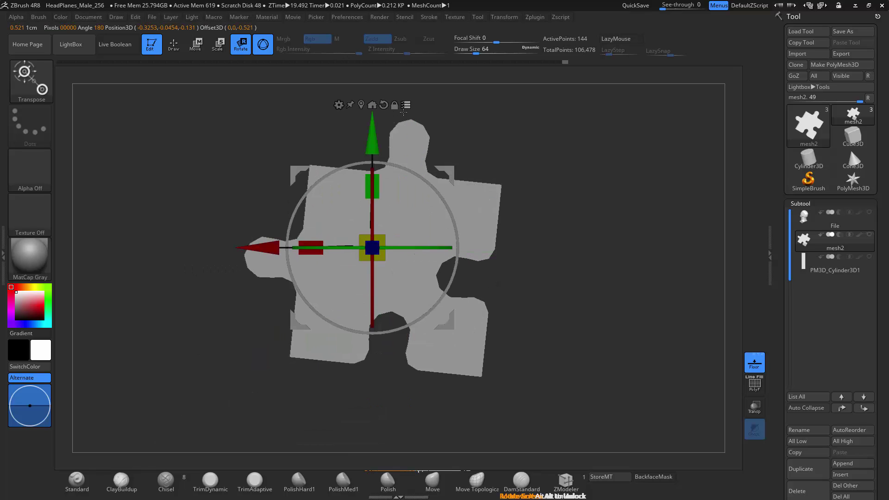
key(q)
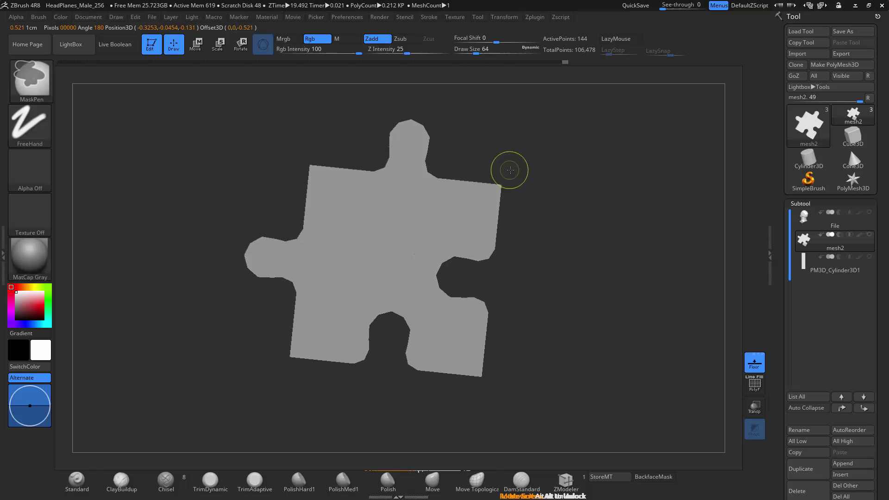
ctrl+drag(510, 170, 406, 264)
key(w)
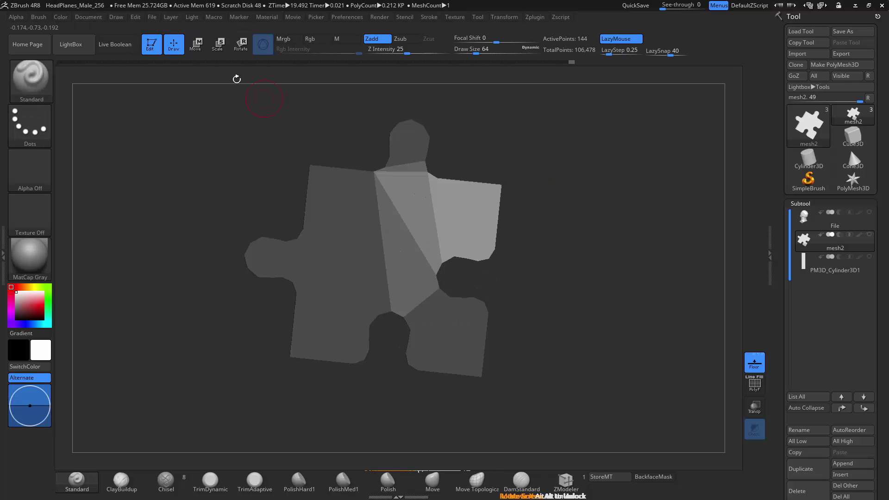
click(361, 104)
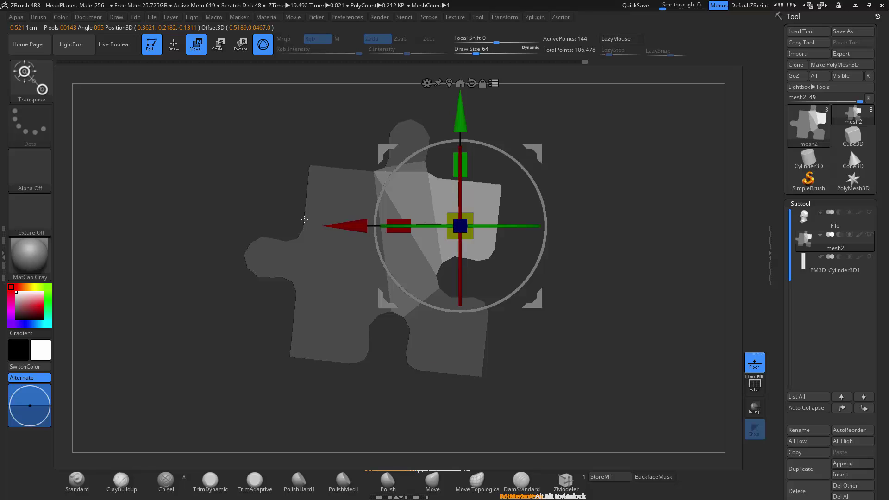
- Clear the mask and move the puzzle piece along the X axis, well away from the head's area
ctrl+drag(236, 237, 240, 238)
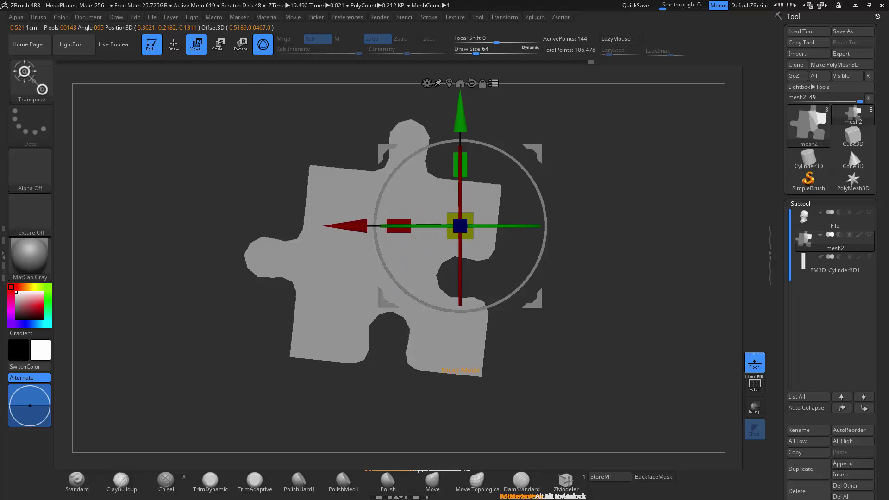
alt+drag(383, 149, 303, 269)
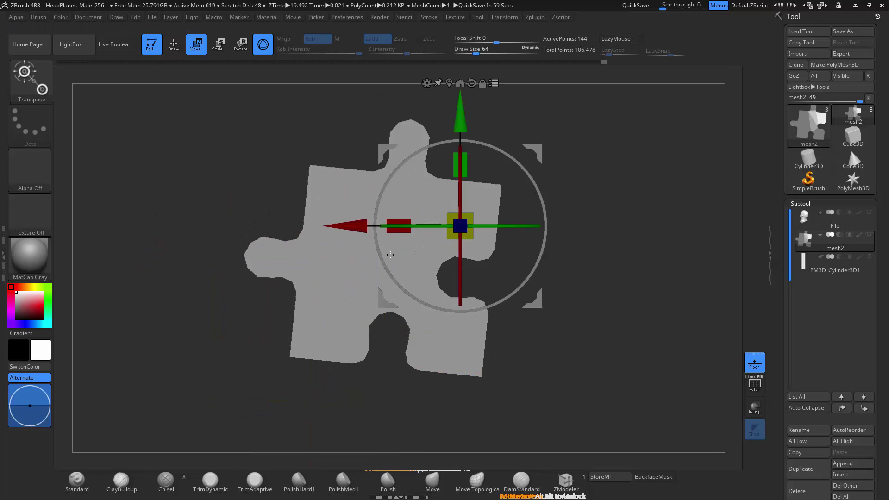
drag(347, 225, 166, 238)
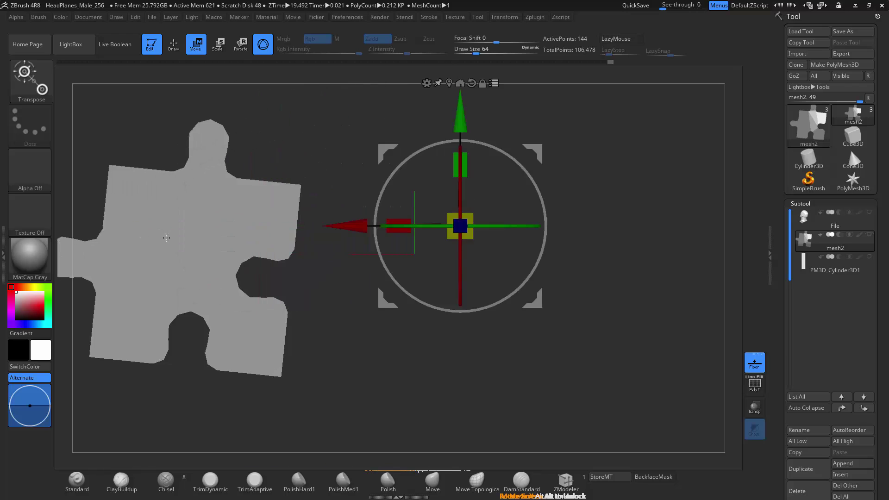
- Apply Mesh To Axis to the puzzle piece and recenter the gizmo on the mesh
click(462, 83)
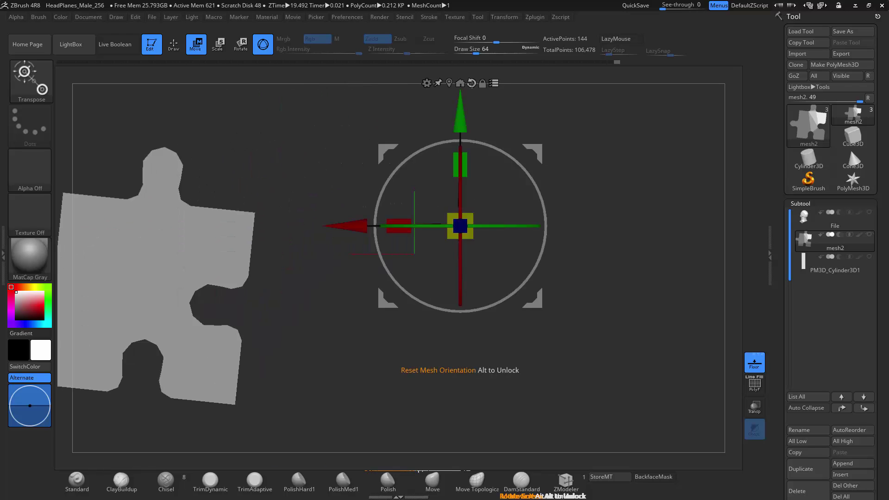
click(458, 85)
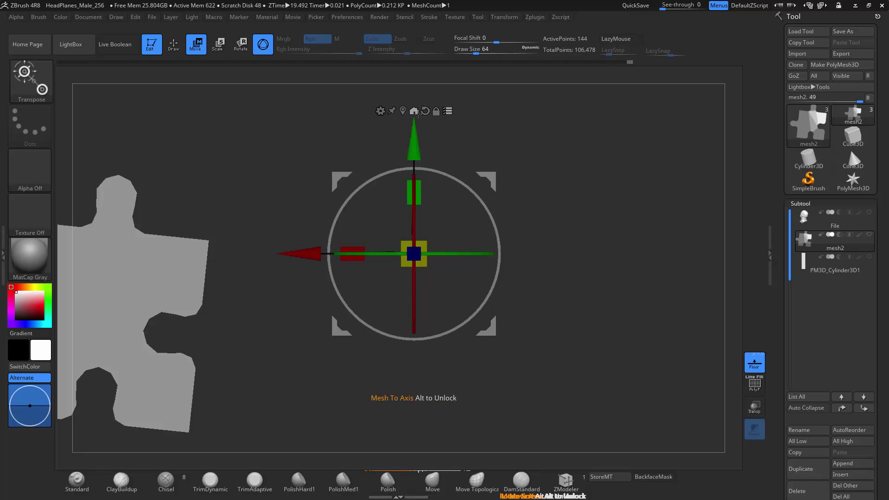
click(402, 112)
alt+drag(402, 178, 424, 177)
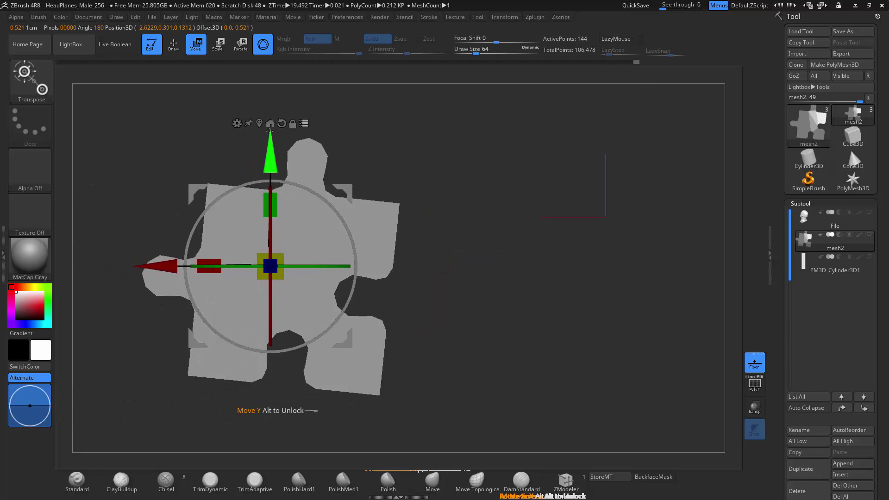
- Reset the puzzle piece and its gizmo to the world origin and display the available transform types
click(270, 127)
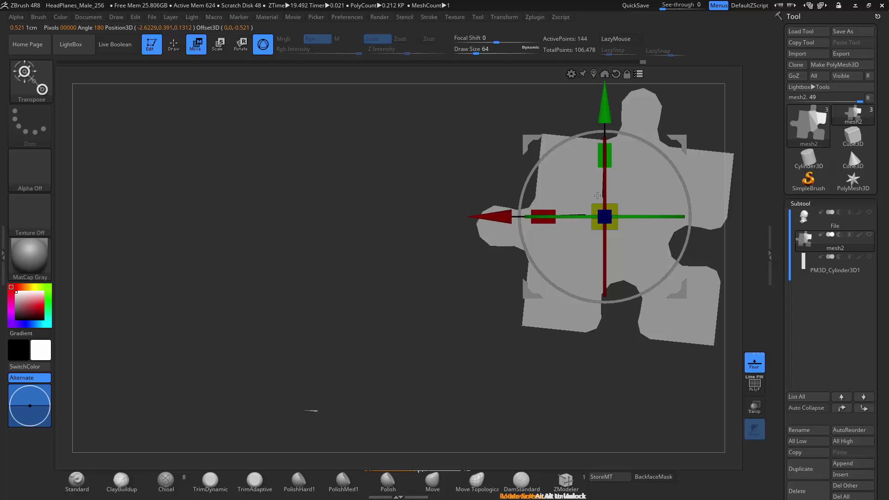
alt+drag(451, 186, 324, 246)
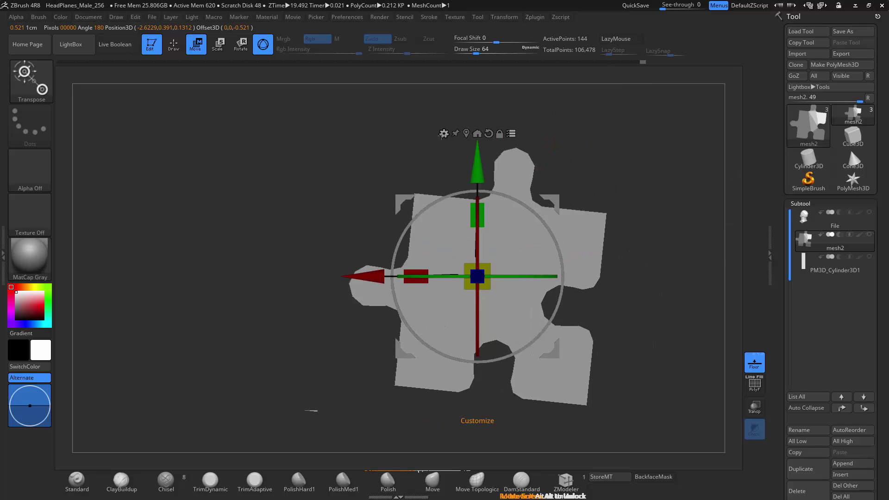
click(442, 134)
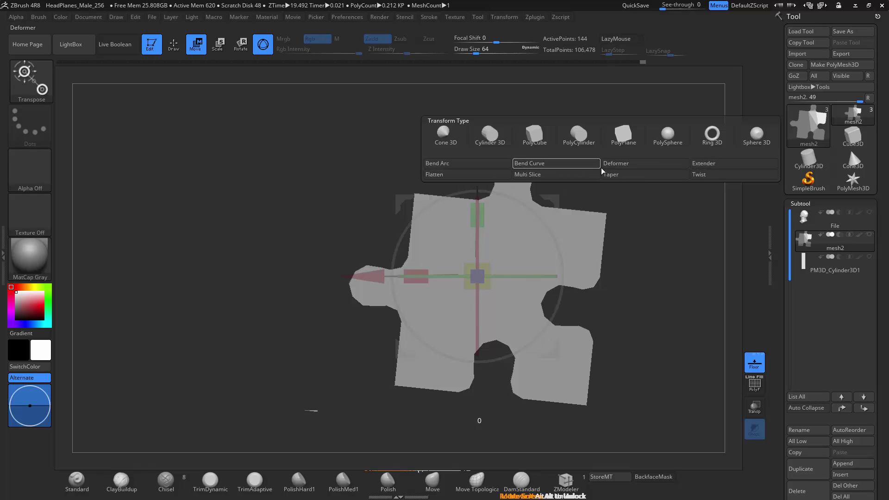
click(819, 220)
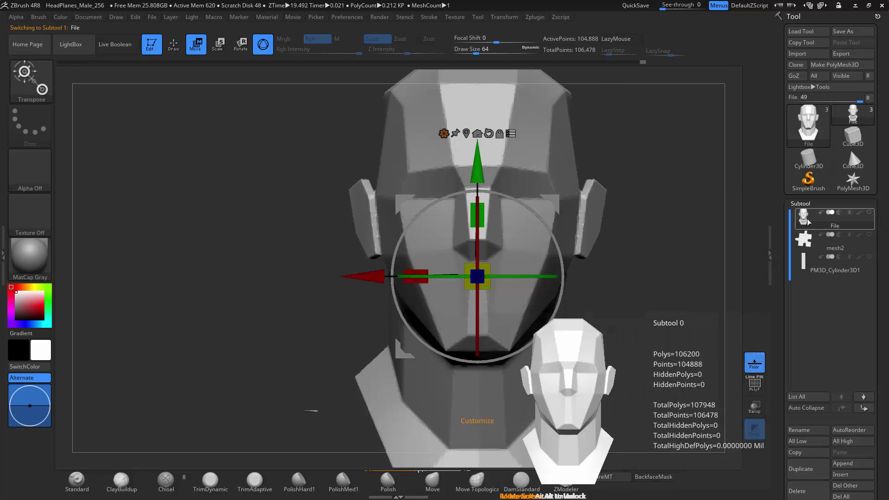
click(443, 134)
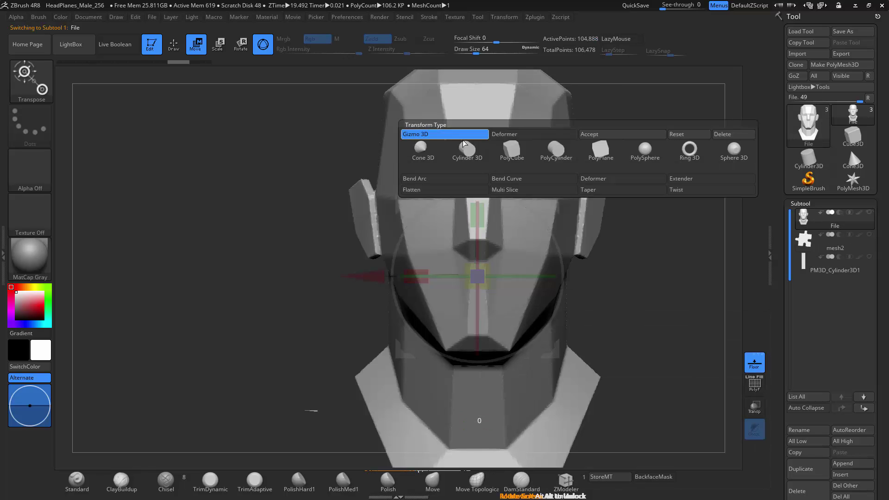
click(636, 180)
alt+drag(626, 191, 614, 134)
drag(337, 187, 459, 230)
click(863, 238)
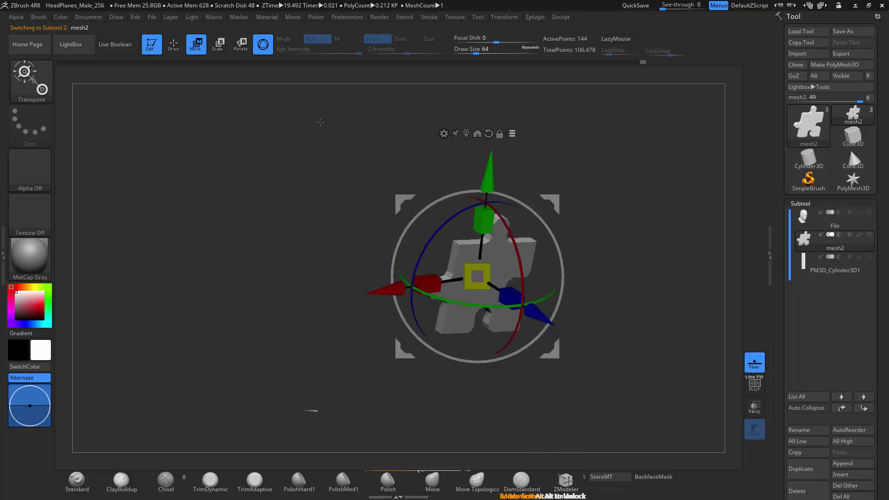
click(178, 52)
- Select the File head subtool in move mode and apply the Deformer transform type to it
click(822, 224)
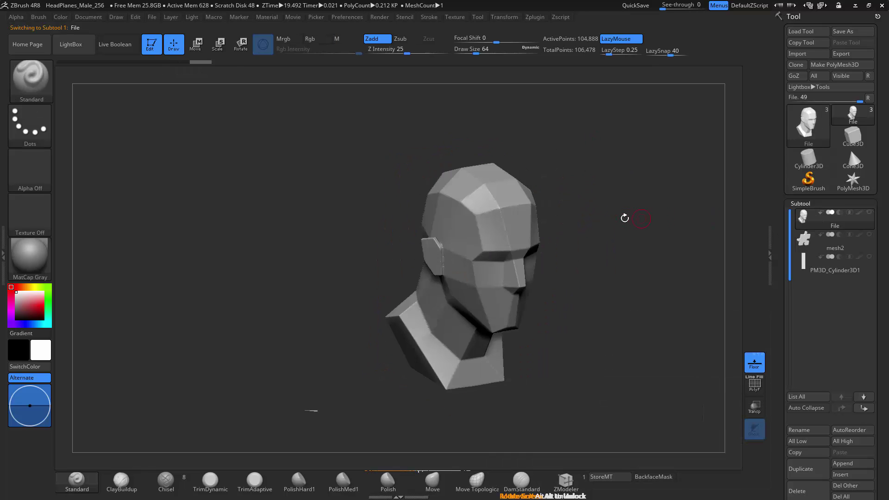
drag(624, 218, 542, 234)
key(w)
click(447, 139)
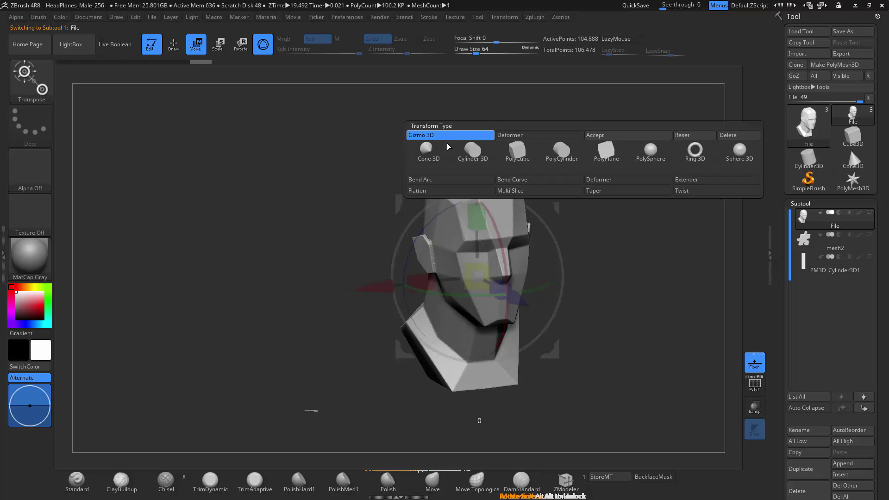
click(600, 180)
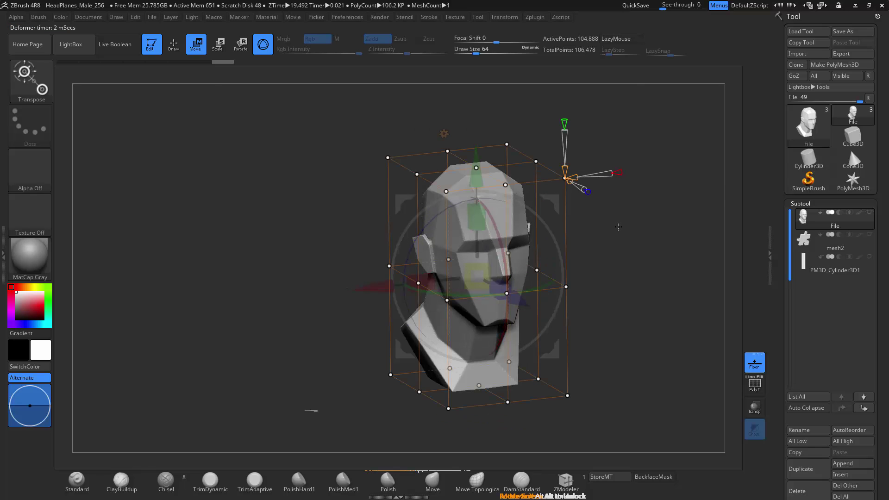
- Try moving individual lattice control points on the head, undoing each move
alt+drag(618, 226, 613, 238)
drag(479, 178, 479, 171)
key(ctrl+z)
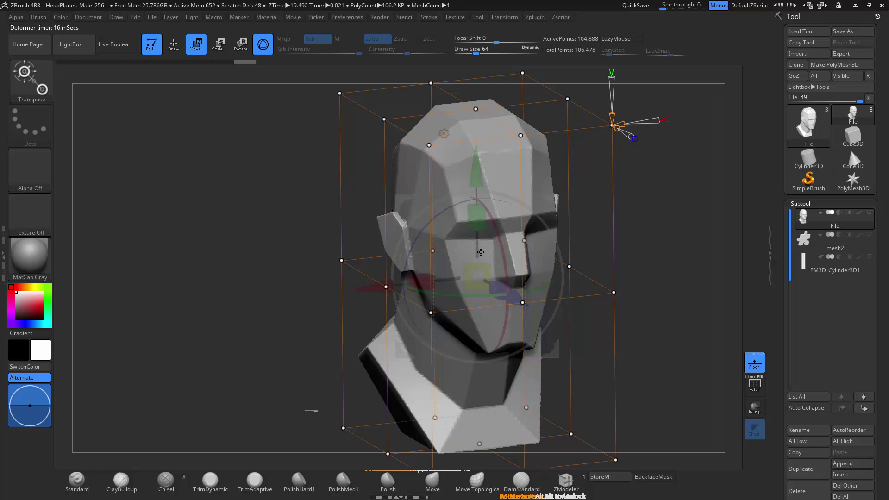
drag(468, 296, 502, 291)
key(ctrl+z)
alt+drag(641, 232, 638, 217)
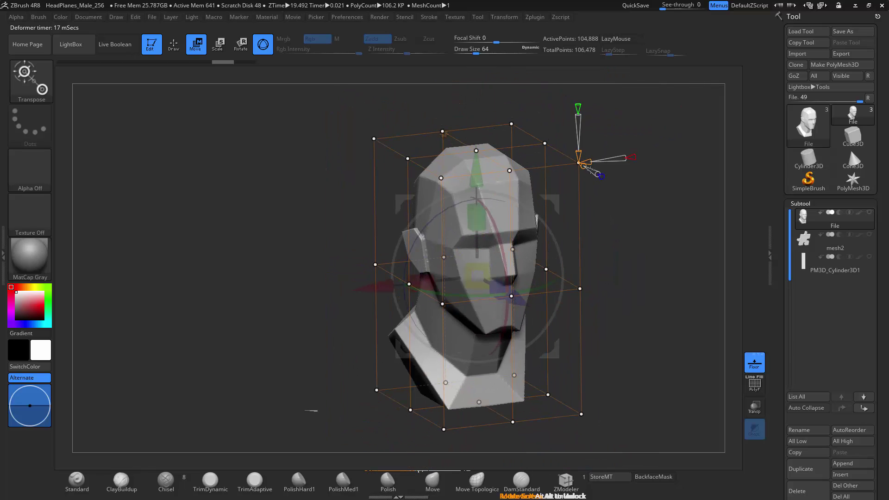
- Raise the deformer lattice to four points along X and Y, and set Z symmetry to 1 (parallel)
mouse_move(588, 163)
mouse_down()
mouse_move(601, 161)
mouse_move(584, 163)
mouse_move(578, 151)
mouse_up()
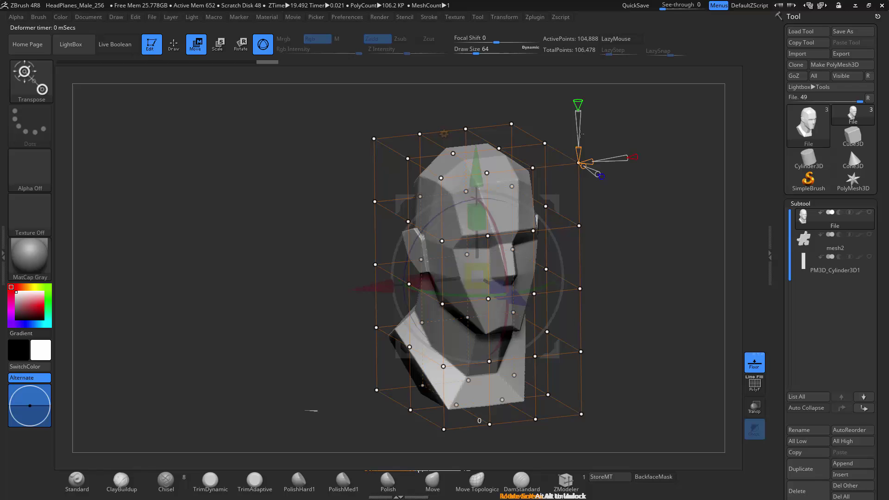
drag(638, 156, 636, 157)
drag(648, 225, 628, 227)
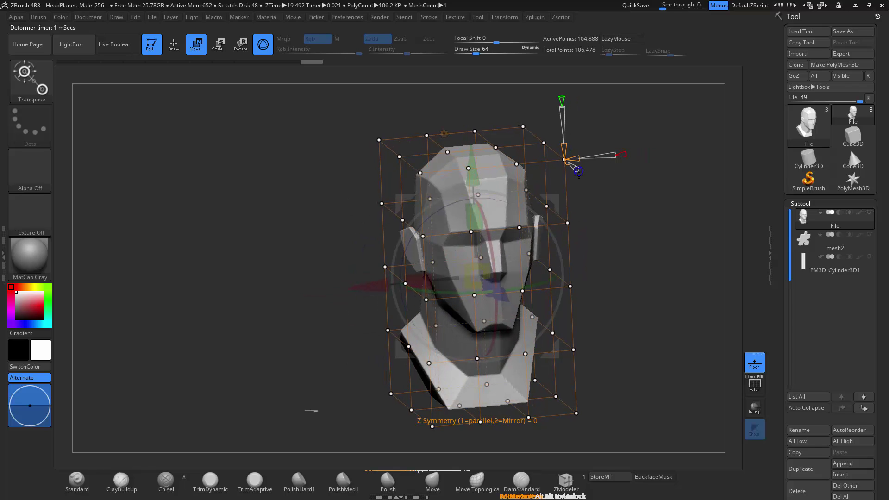
drag(578, 172, 608, 198)
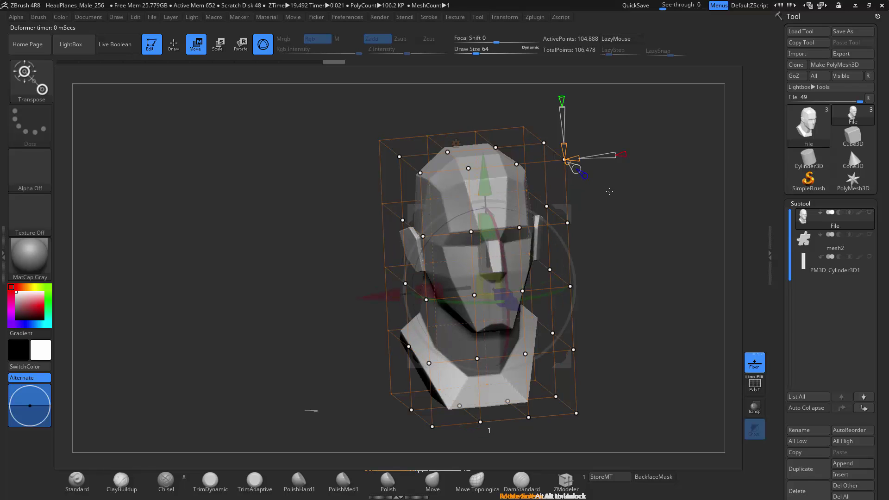
- Deform the head's brow in front view by moving one inner lattice point up and the neighbouring one down
shift+drag(609, 197, 596, 207)
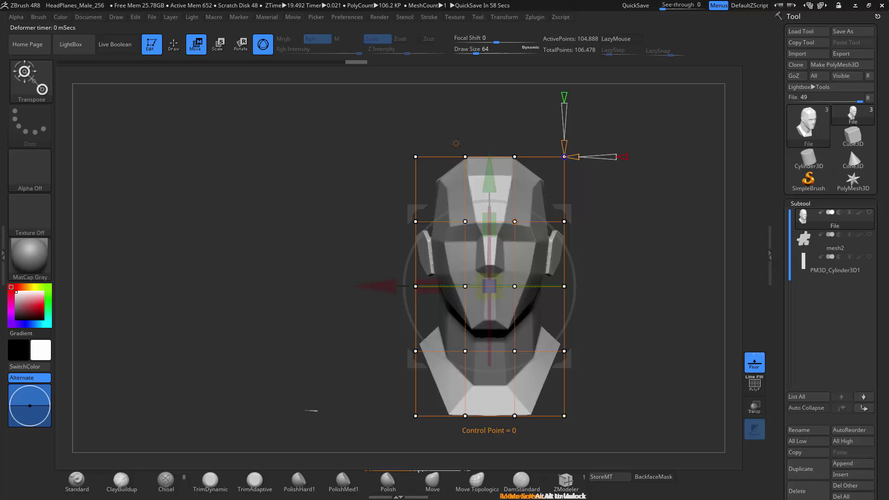
drag(515, 222, 470, 272)
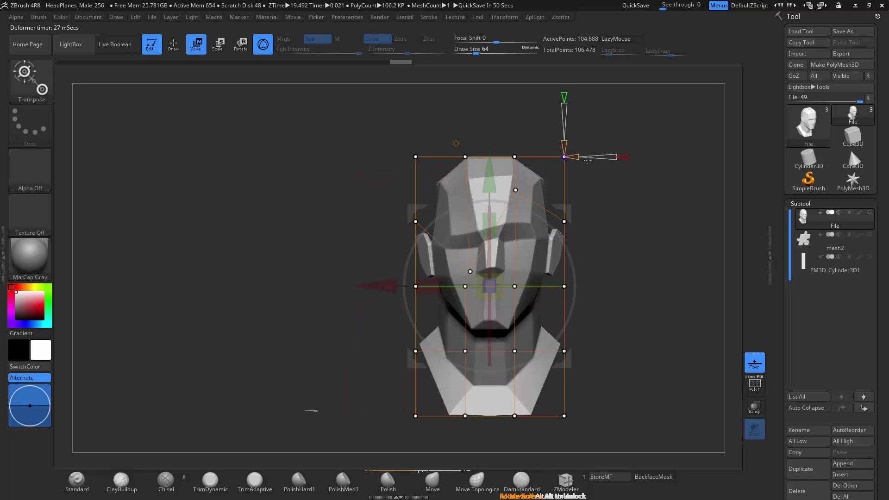
mouse_move(578, 157)
mouse_down()
mouse_move(588, 157)
mouse_move(578, 157)
mouse_up()
drag(514, 221, 510, 177)
drag(464, 221, 464, 260)
drag(597, 245, 627, 240)
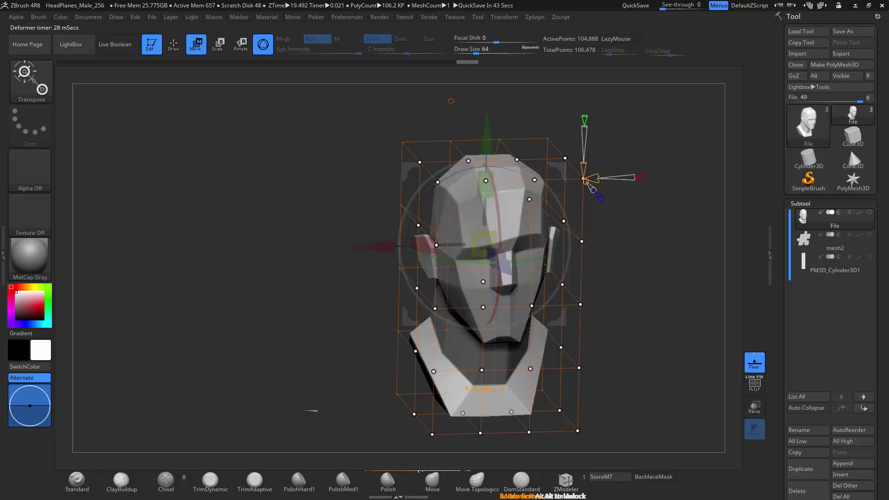
drag(635, 201, 602, 209)
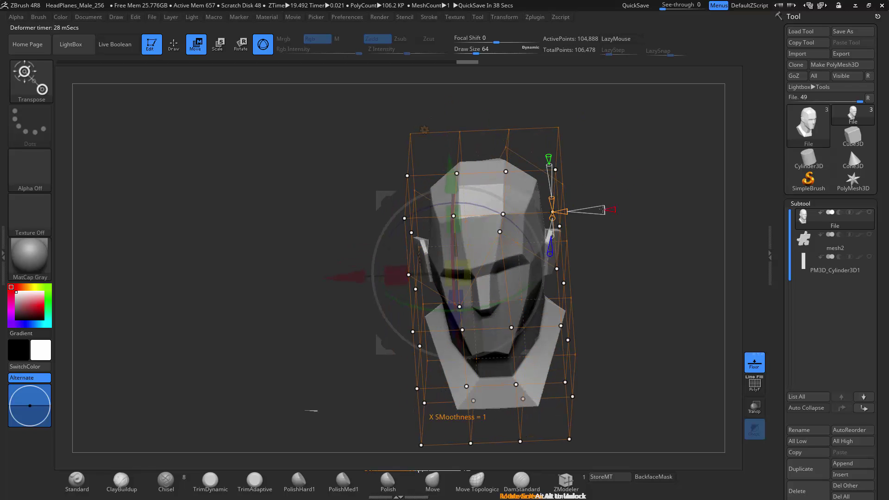
drag(670, 205, 593, 210)
drag(606, 248, 550, 237)
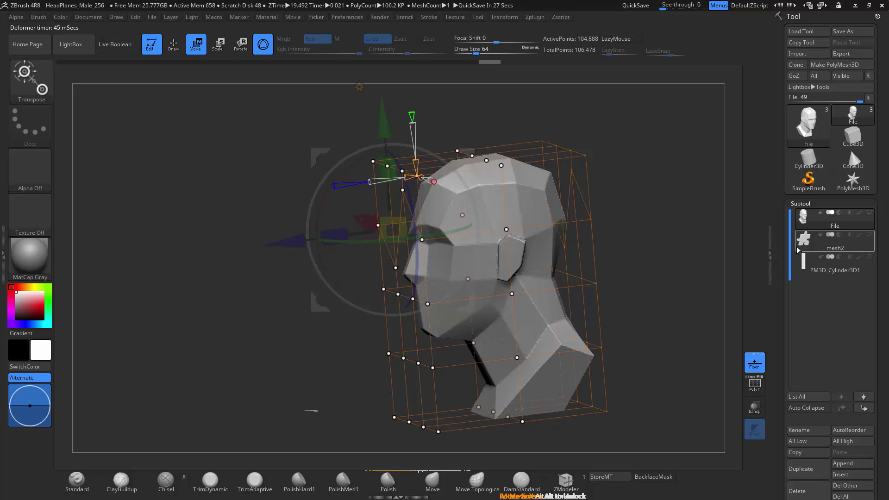
- Switch to the PM3D_Cylinder3D1 subtool in front view and bring up its Twist deformer
click(815, 261)
shift+drag(639, 222, 518, 223)
click(424, 141)
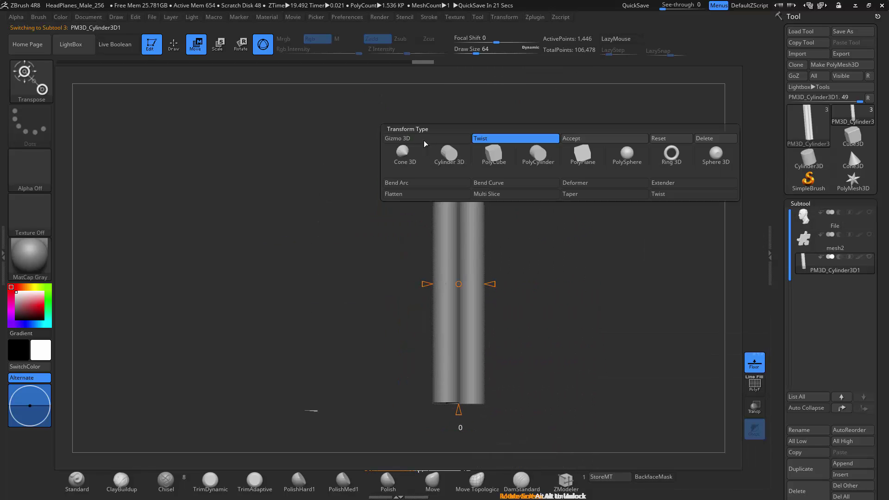
click(609, 193)
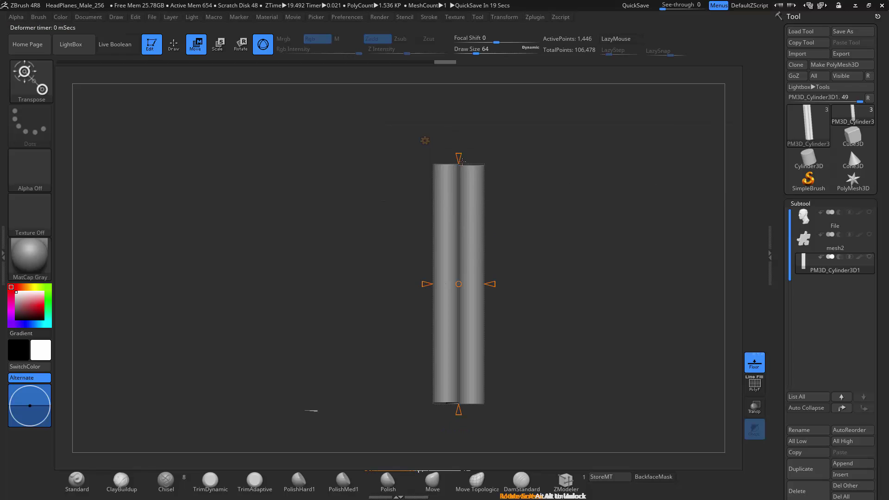
- Twist the pair of cylinders into a rope shape from both ends along their length and accept the Twist deformation
mouse_move(493, 283)
mouse_down()
mouse_move(547, 284)
mouse_move(483, 283)
mouse_up()
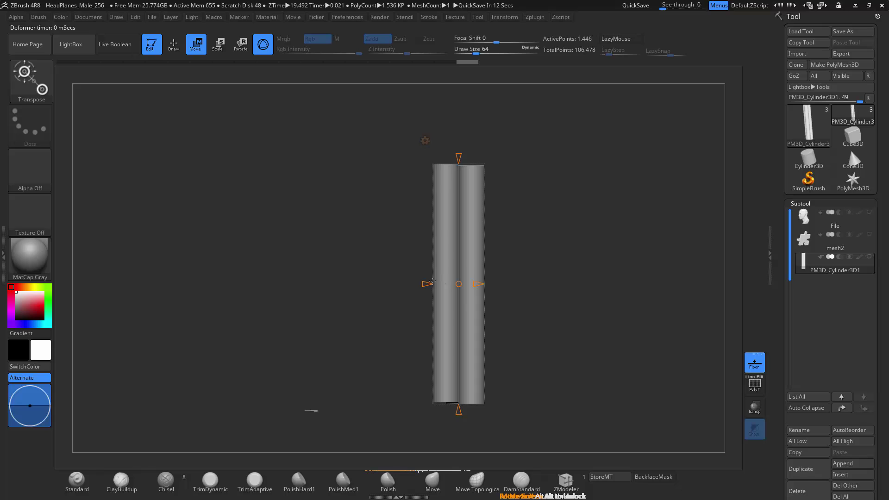
right_drag(467, 272, 497, 290)
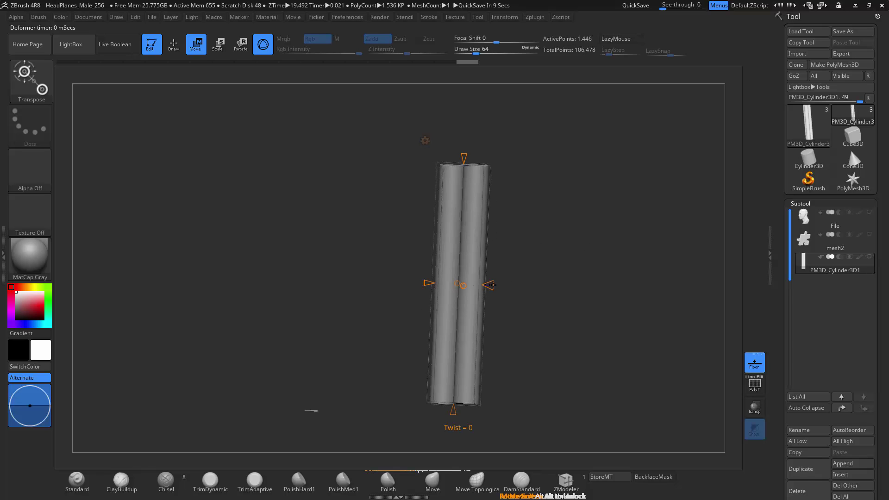
shift+drag(518, 281, 500, 273)
drag(458, 156, 438, 75)
drag(460, 418, 446, 301)
click(425, 141)
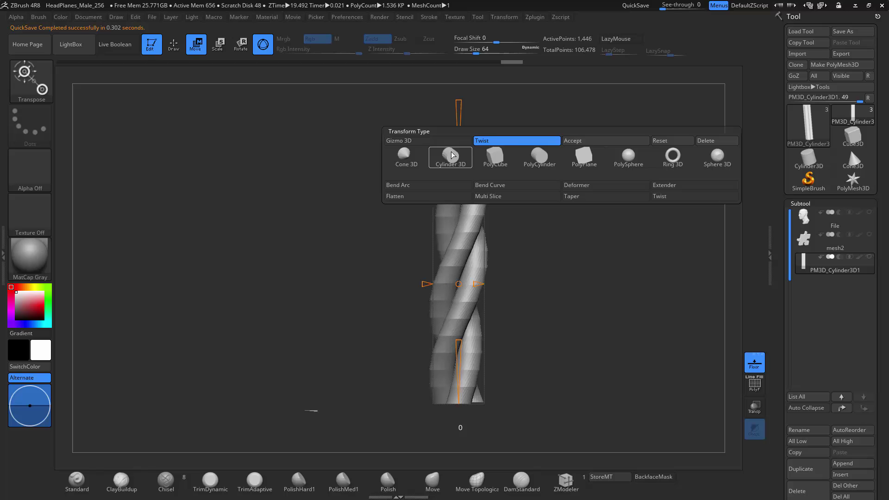
click(568, 143)
- Create a new 3D text reading "Random Art Attack" in Noto Sans with the Text 3D & Vector Shapes plugin
drag(509, 178, 545, 207)
click(532, 17)
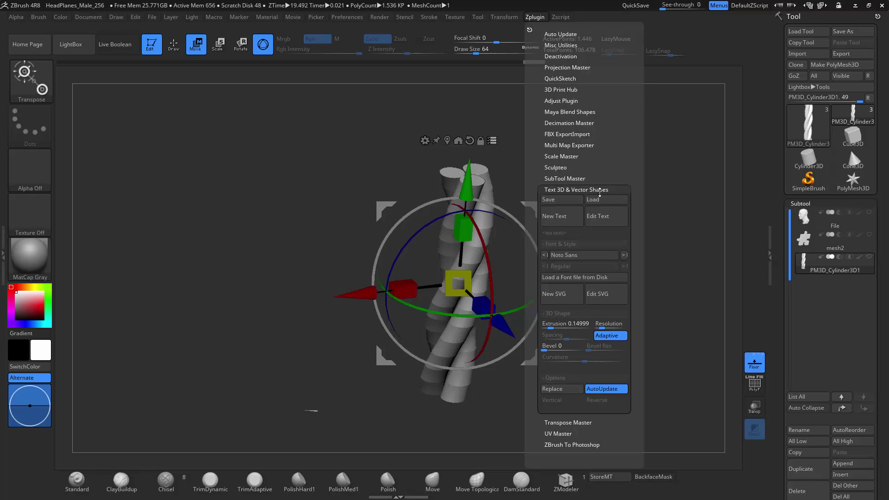
click(560, 217)
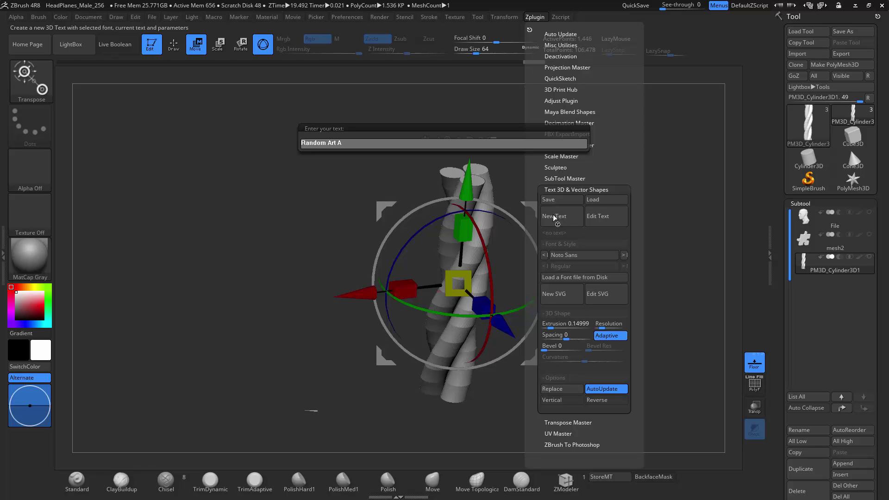
text(Random Art Attack)
key(Return)
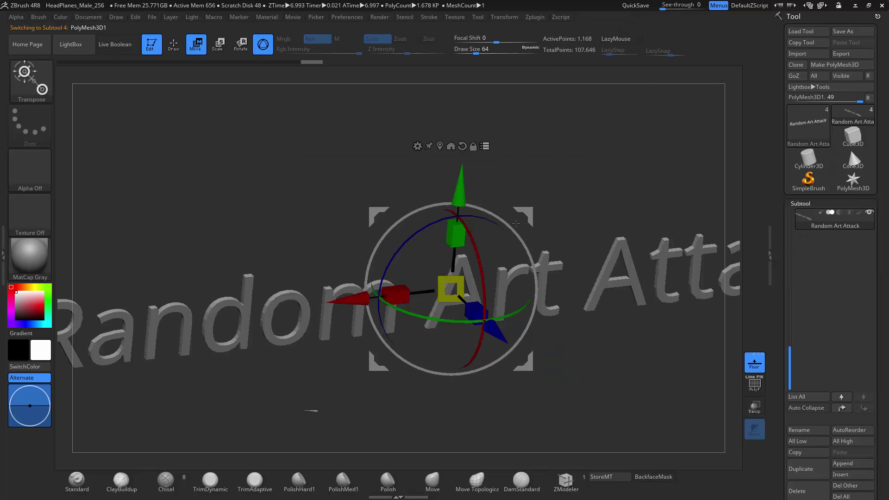
- Raise the 3D text's mesh resolution and set its character spacing to -0.47826
drag(612, 211, 561, 184)
click(535, 16)
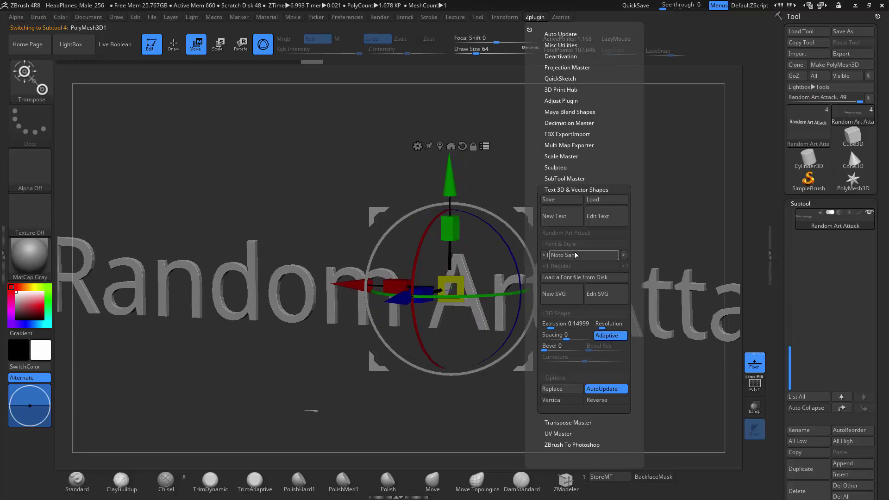
drag(555, 326, 571, 326)
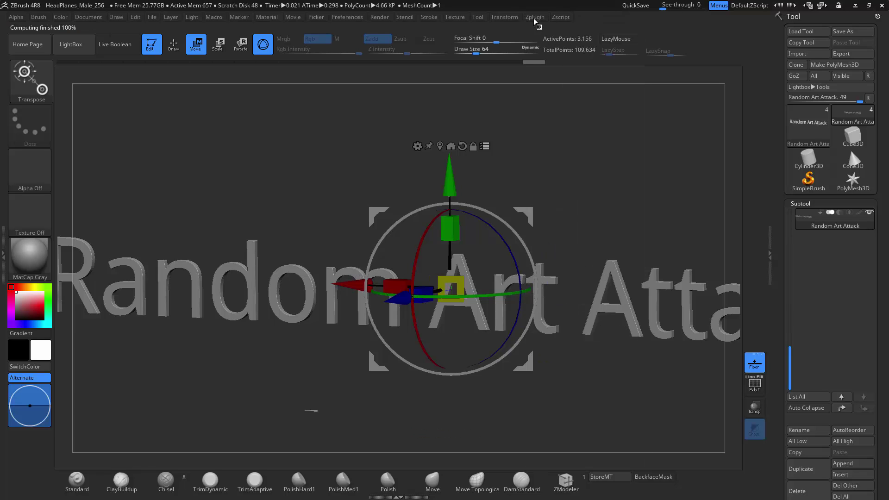
click(535, 17)
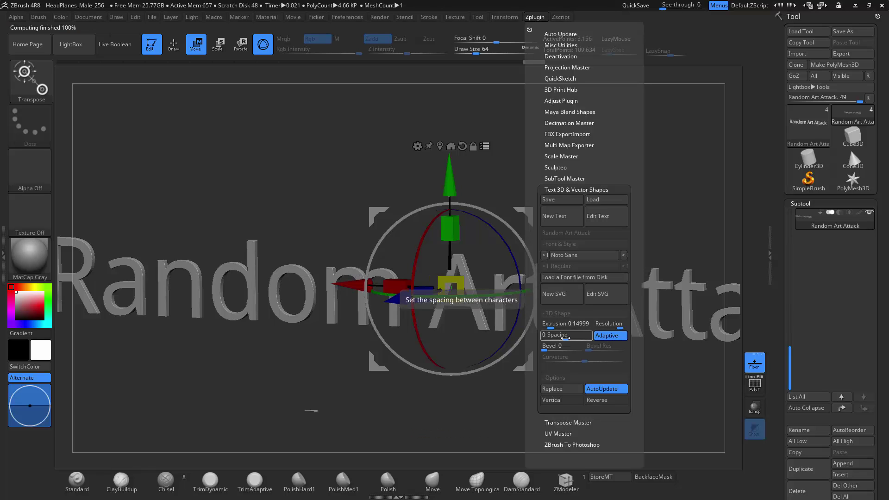
drag(562, 336, 555, 338)
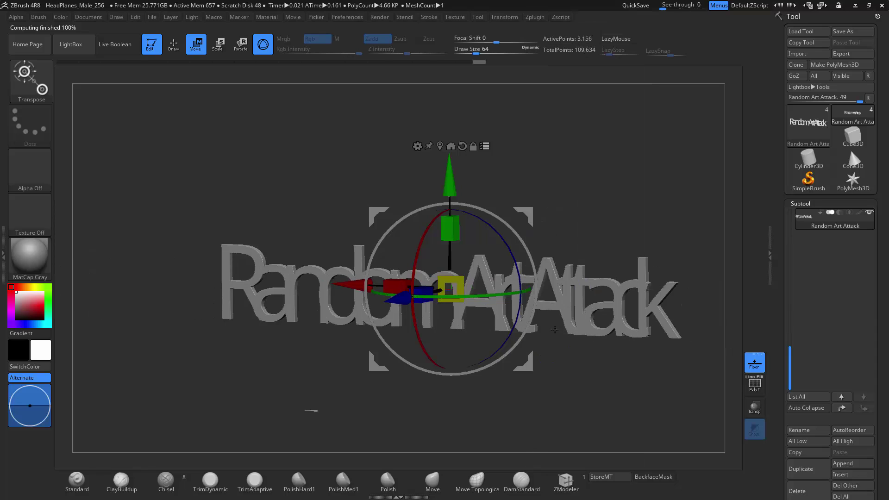
- Give the 3D text a bevel of 36 and widen its character spacing so the letters stand apart
click(534, 17)
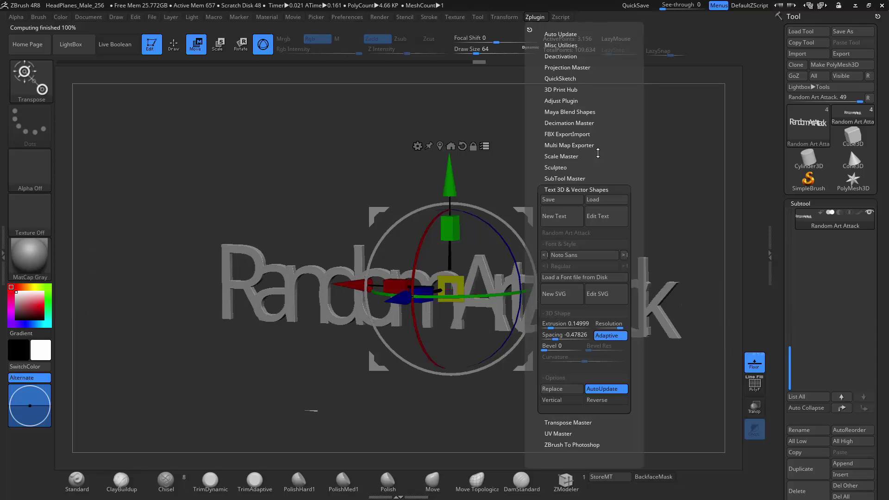
drag(546, 348, 556, 348)
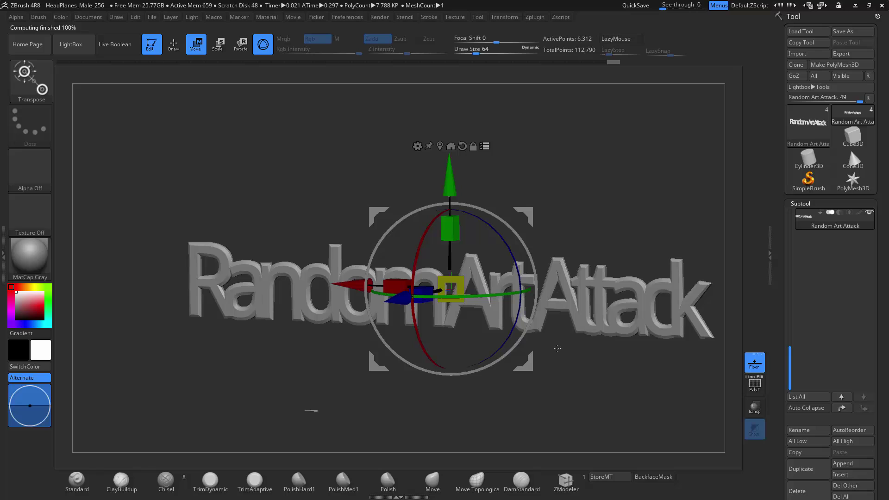
click(532, 16)
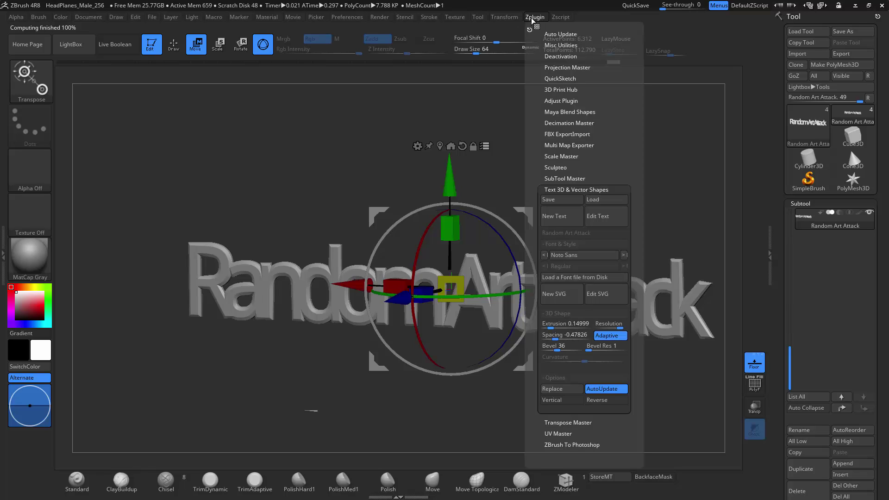
mouse_move(572, 337)
mouse_down()
mouse_move(540, 337)
mouse_move(568, 346)
mouse_up()
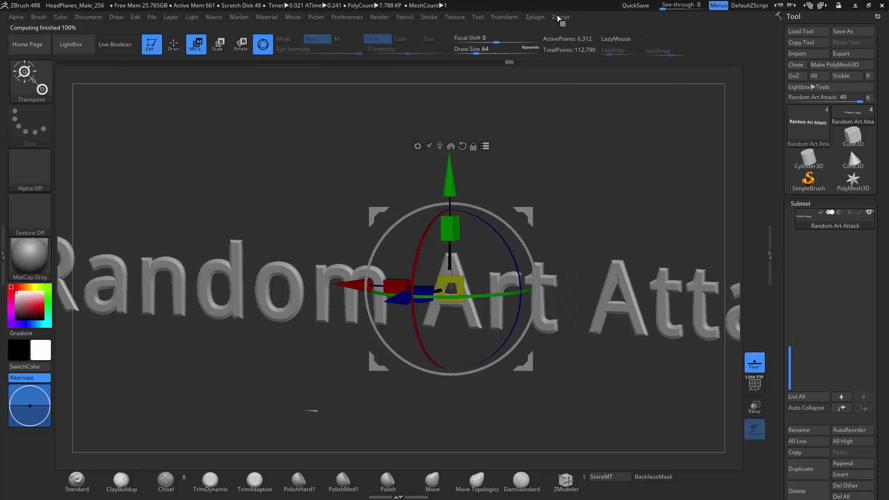
- Edit the 3D text with the Text 3D & Vector Shapes plugin so it reads "Random Art Attack !"
click(538, 17)
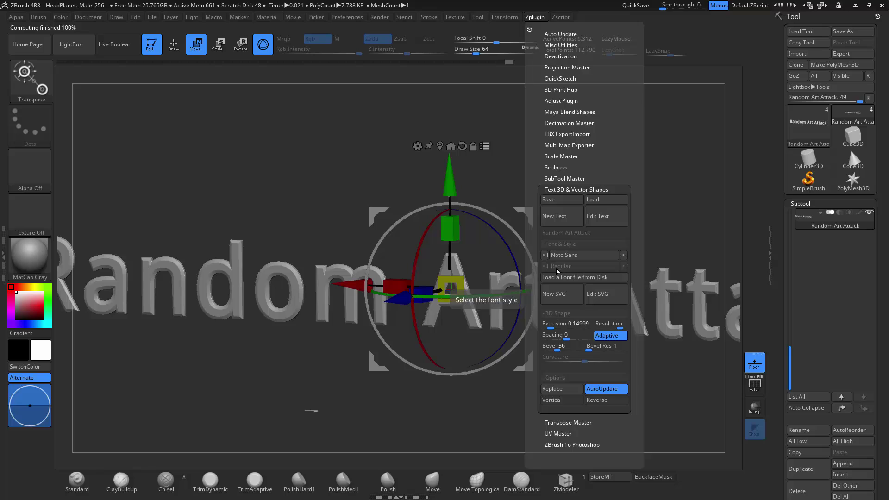
click(597, 216)
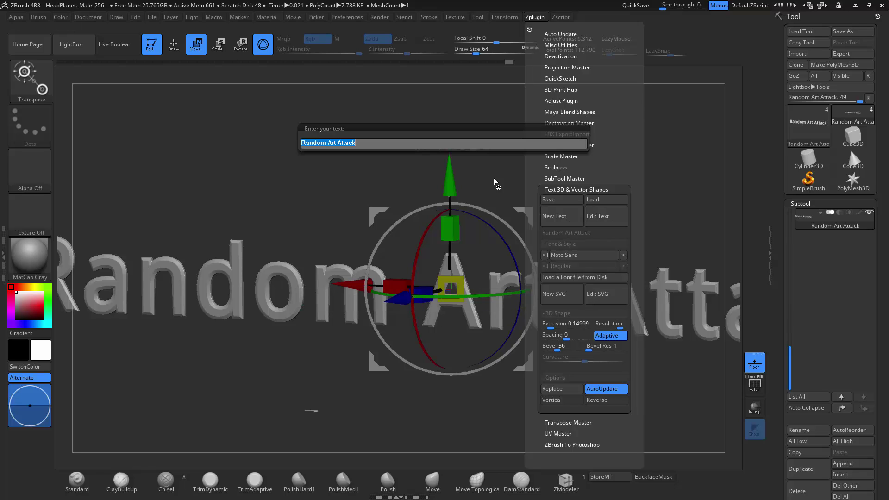
text(!)
key(Return)
- Reposition the 3D text with the gizmo handles, then return to Draw mode and view it from the front
drag(524, 211, 540, 211)
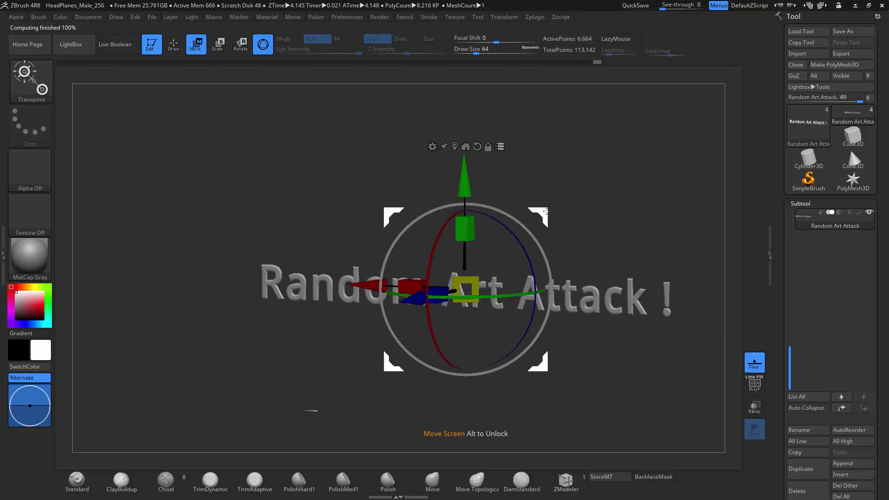
mouse_move(410, 295)
mouse_down()
mouse_move(517, 292)
mouse_move(450, 297)
mouse_up()
click(174, 46)
drag(254, 134, 418, 200)
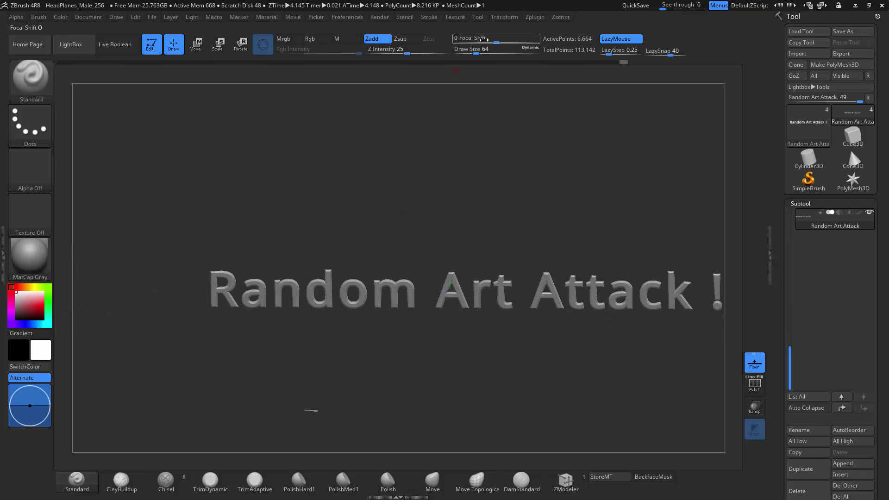
- Create a new 3D object from the PuzzlePieces SVG file with the Text 3D & Vector Shapes plugin
click(535, 17)
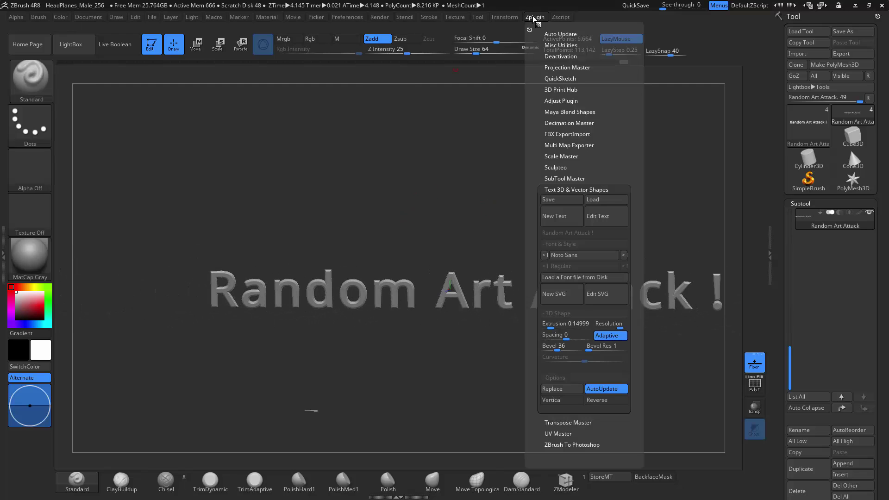
click(548, 295)
click(207, 124)
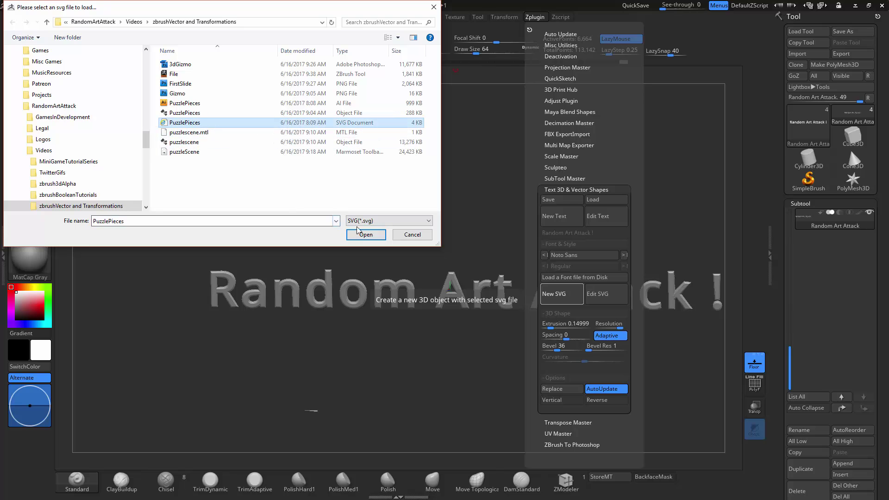
click(365, 234)
alt+drag(415, 227, 462, 269)
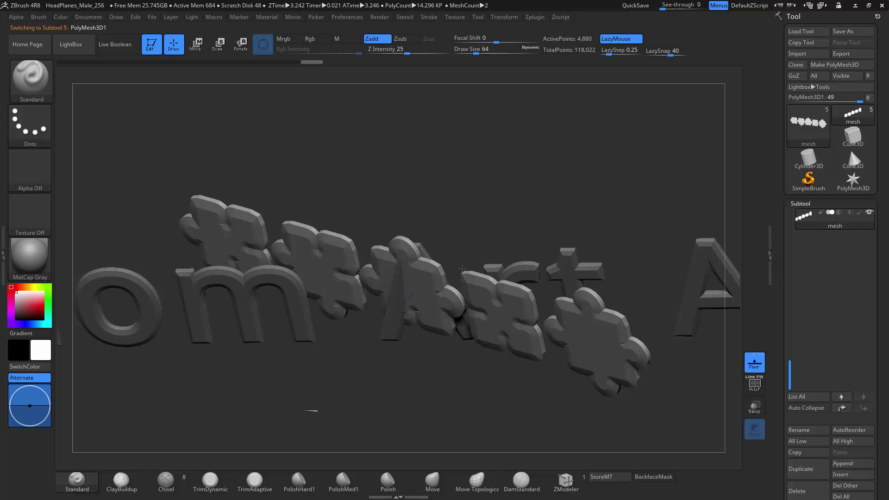
- Hide the Random Art Attack subtool so only the puzzle-piece mesh is displayed
drag(789, 367, 790, 216)
click(868, 279)
shift+drag(619, 271, 563, 229)
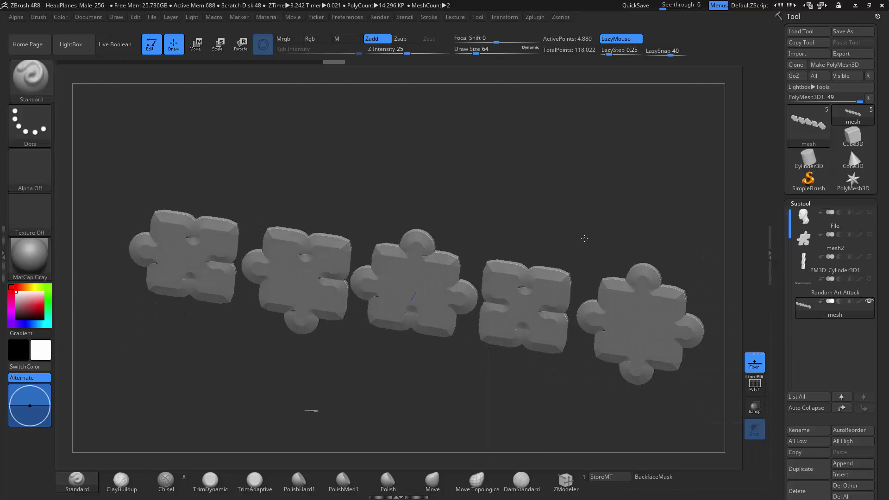
- Lower the bevel of the puzzle-piece mesh so its pieces have thin, crisp edges
click(534, 17)
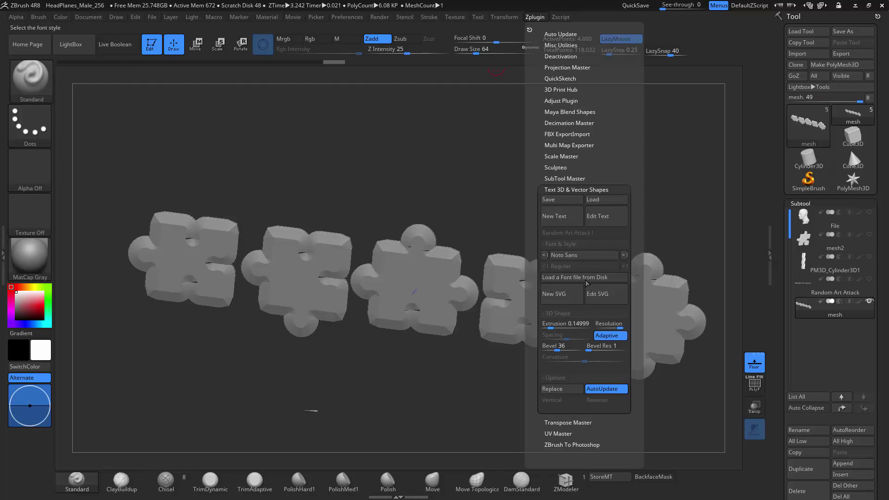
drag(557, 348, 545, 349)
shift+drag(479, 226, 343, 159)
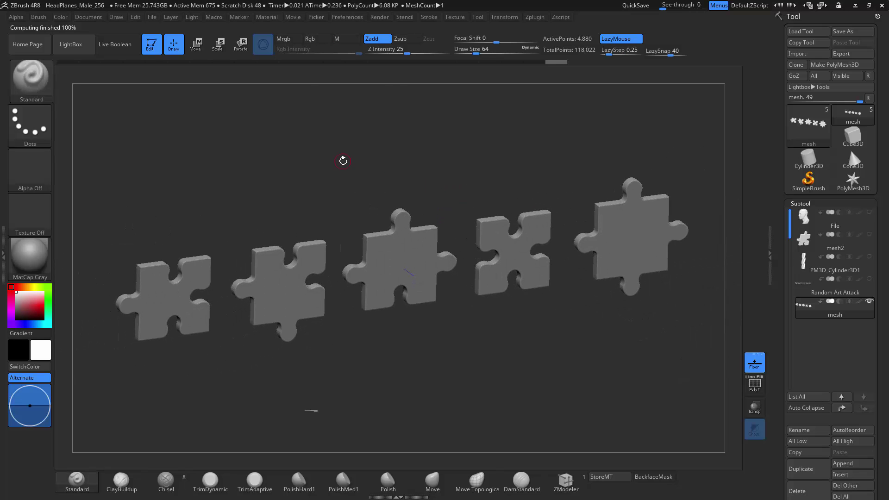
- Activate the Gizmo 3D in Move mode on the puzzle-piece mesh
click(195, 45)
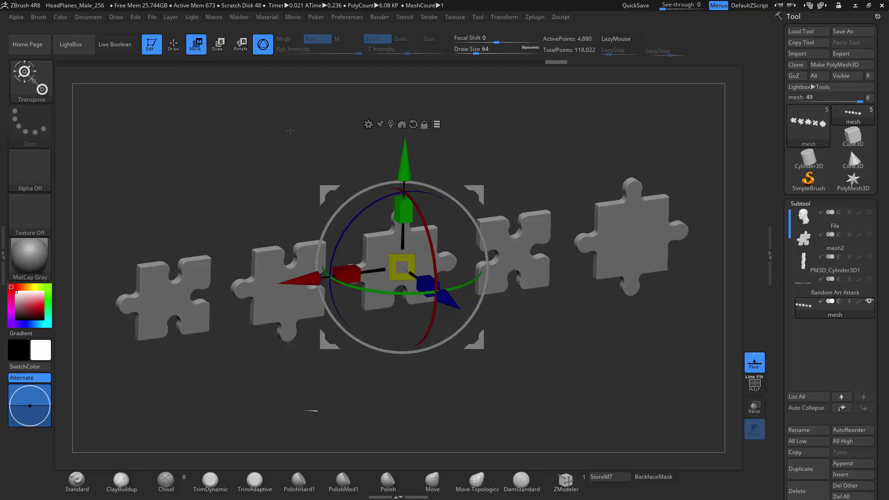